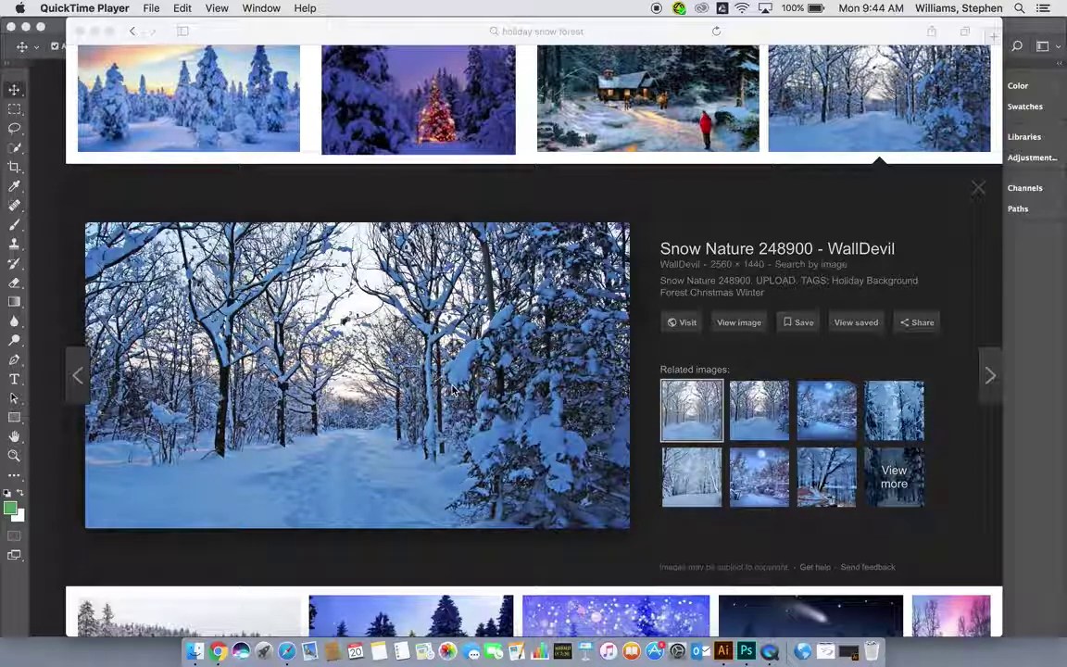
Step: Open the Snow Nature 248900 forest picture from the search results at its full 2560 × 1440 size
scroll(468, 381, up, 2)
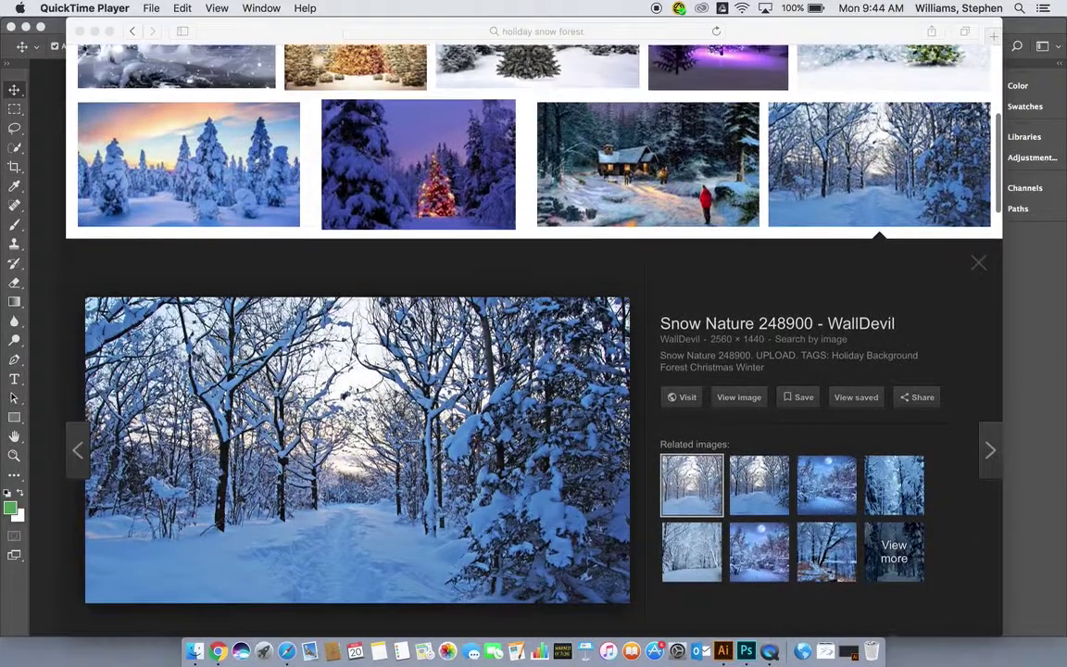
scroll(468, 381, down, 3)
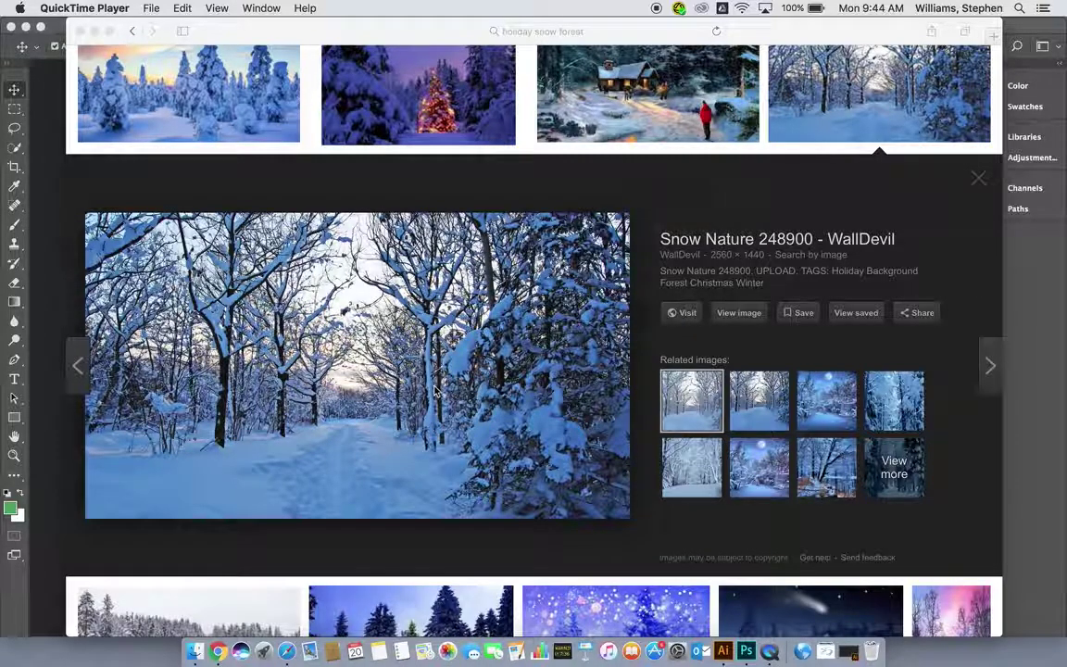
click(742, 318)
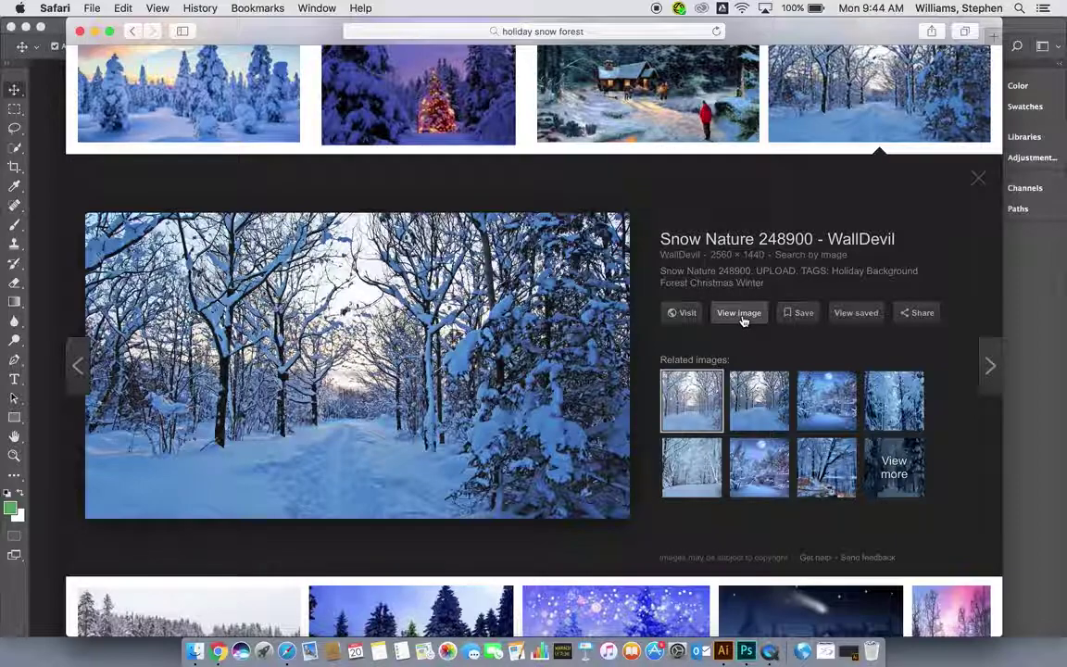
click(742, 310)
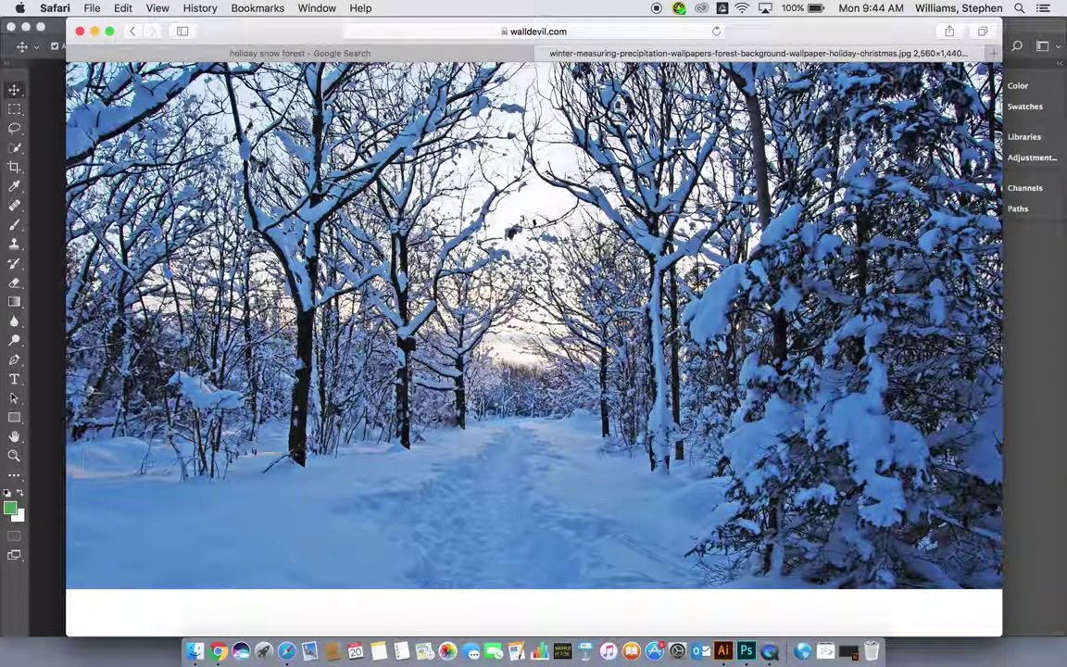
click(530, 289)
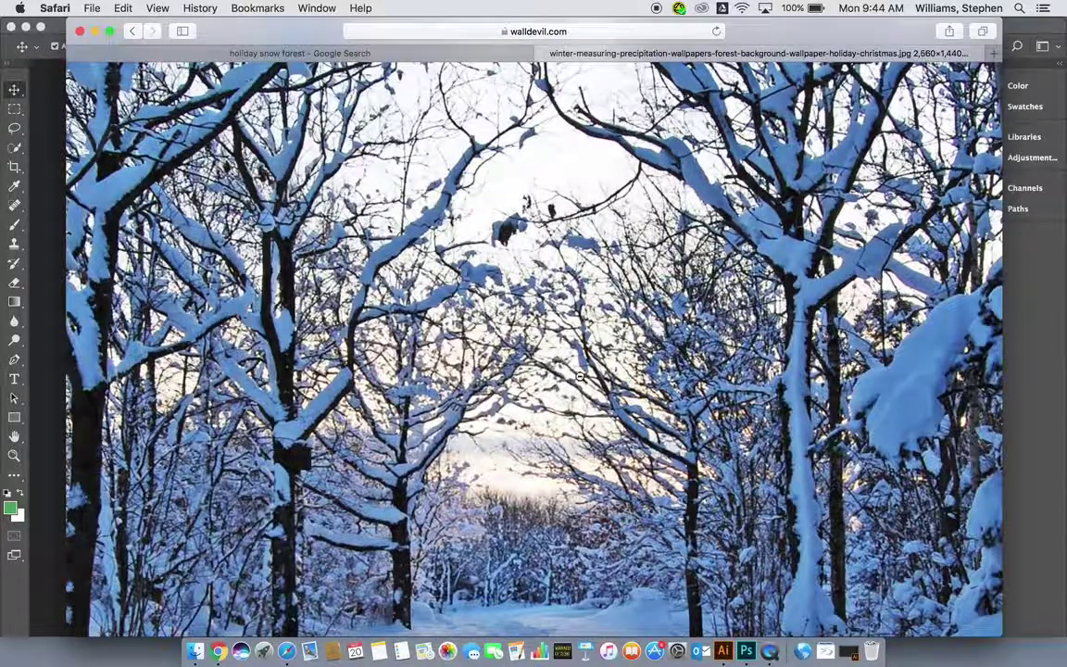
Step: Save the full-size snowy forest image to the Documents folder under its existing name
right_click(555, 335)
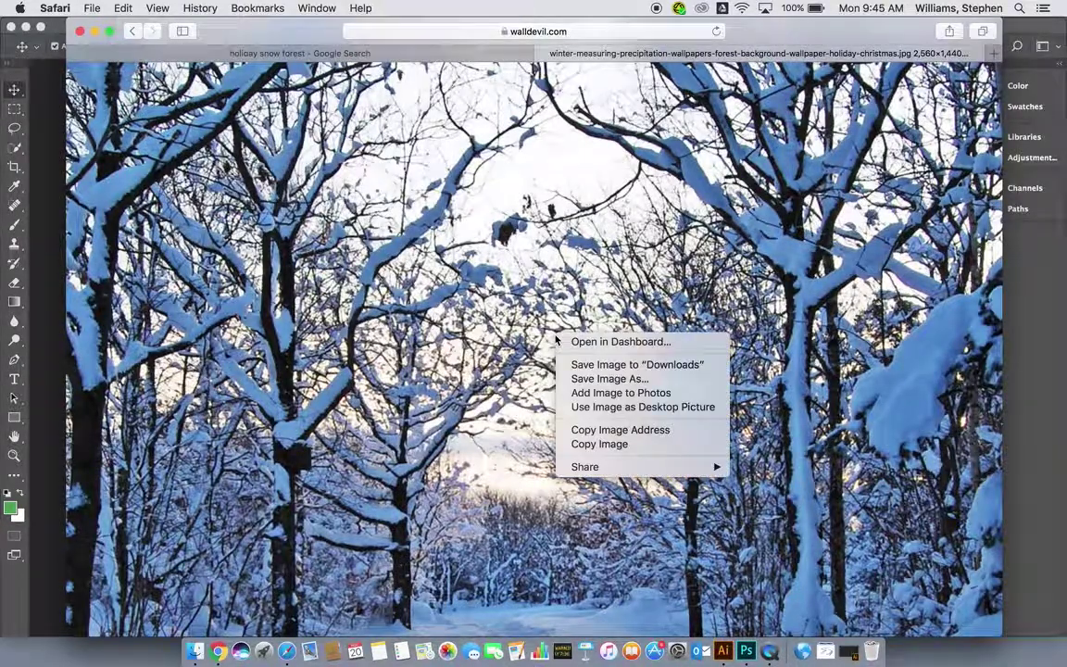
click(595, 379)
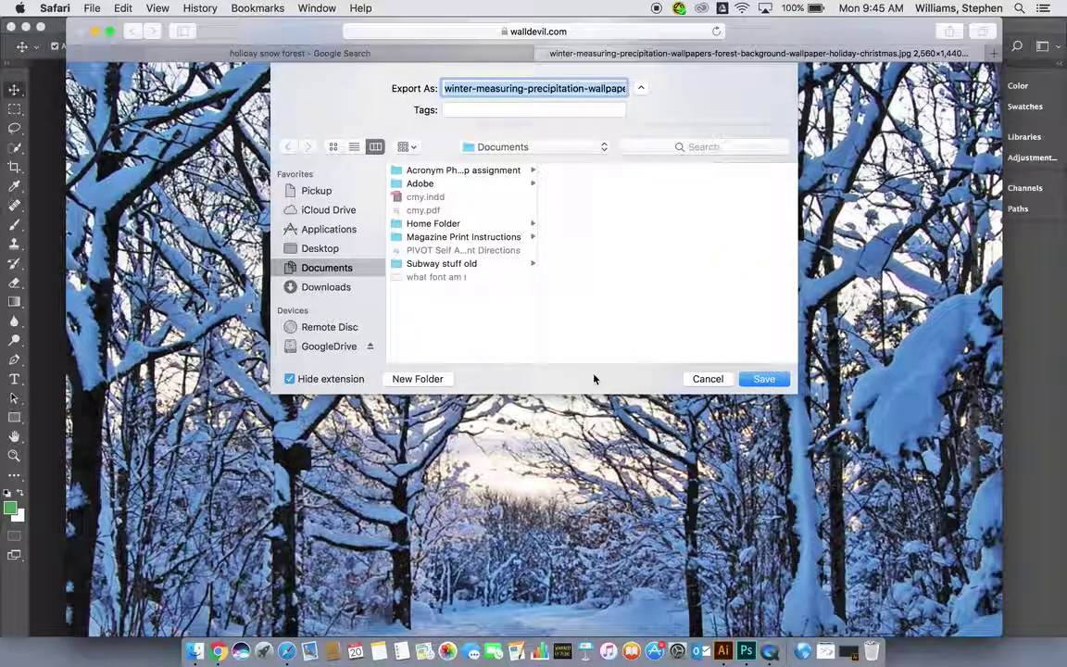
click(757, 379)
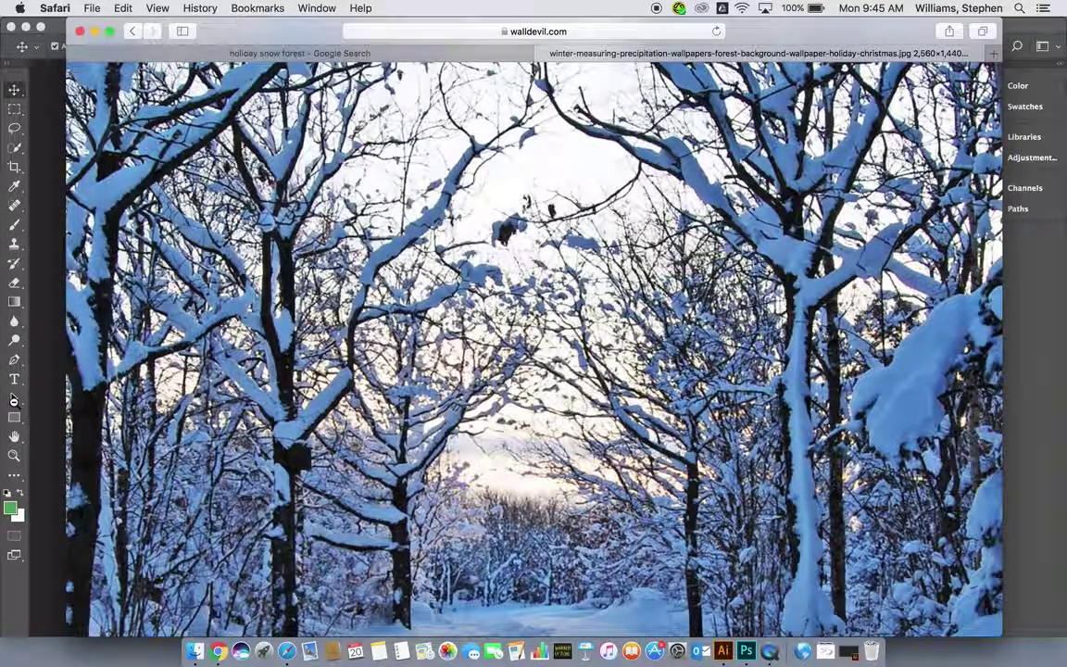
Step: Switch to Photoshop and open the saved snowy forest JPG from the Documents folder
click(53, 390)
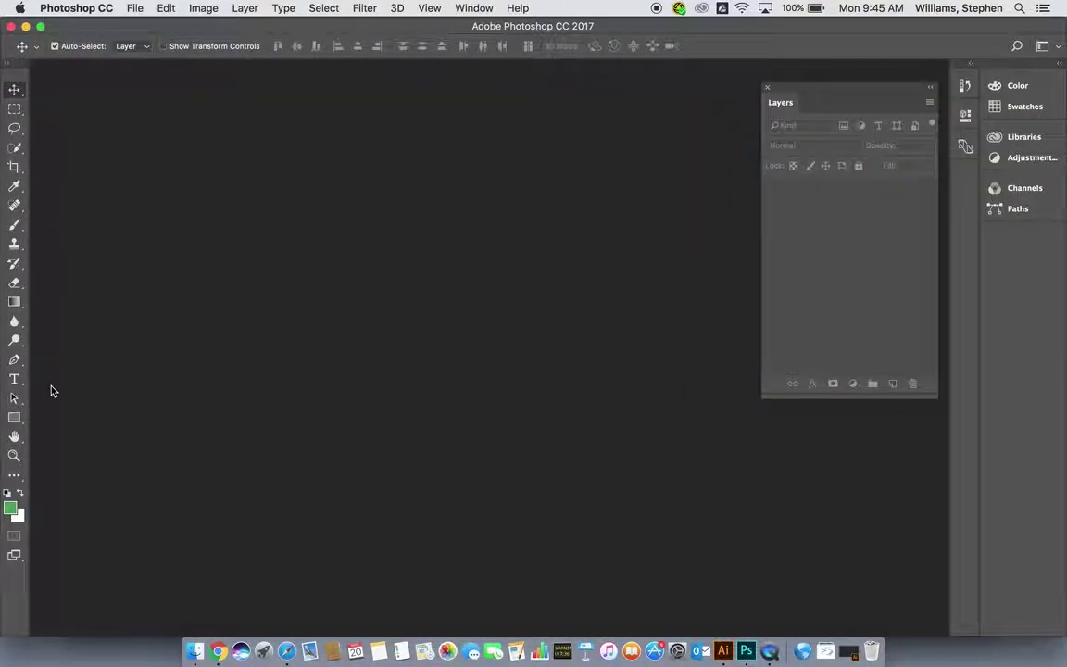
click(136, 10)
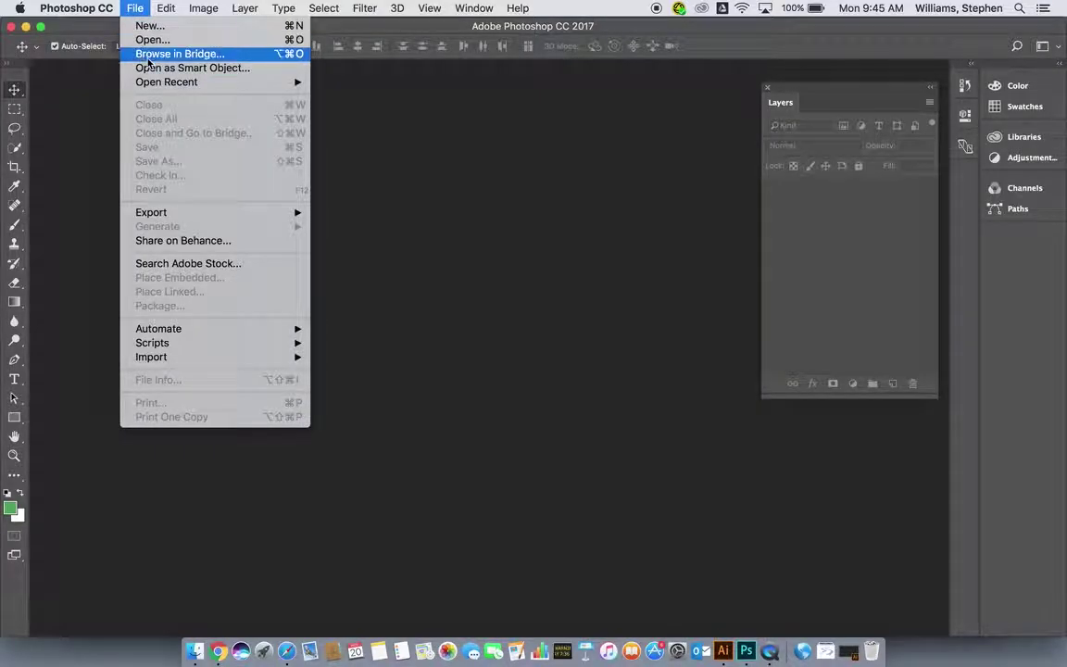
click(150, 40)
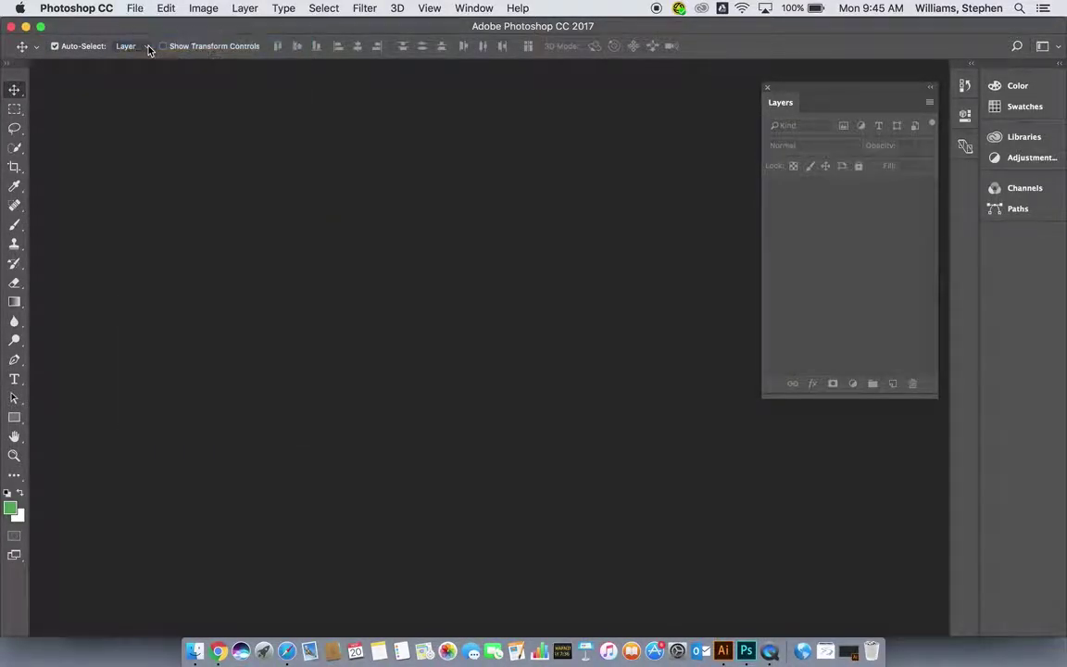
click(491, 104)
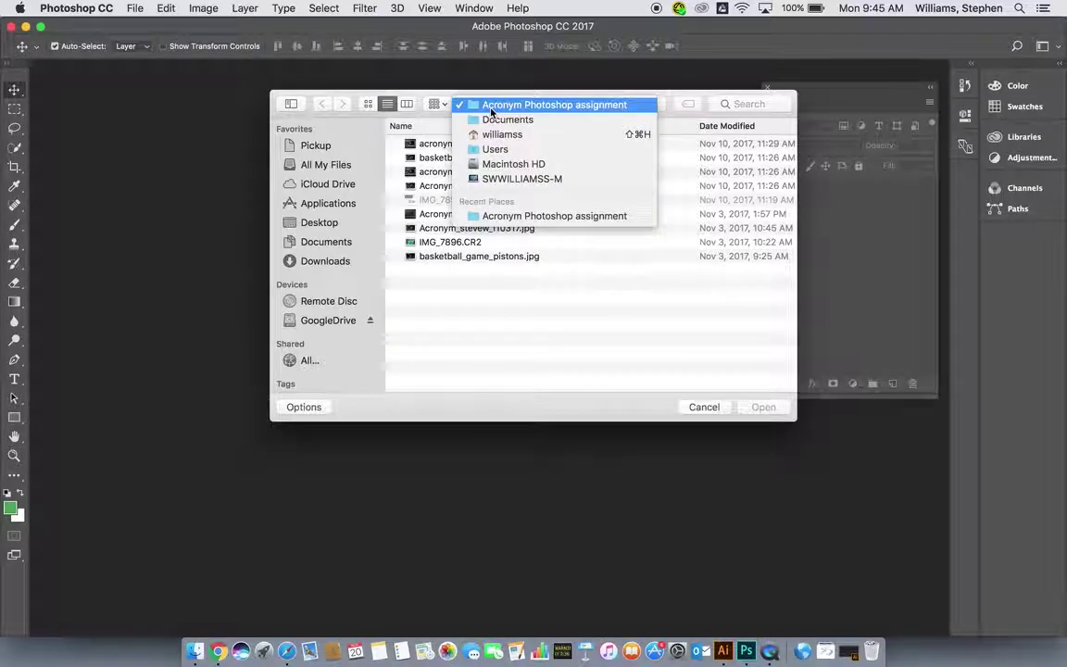
click(488, 120)
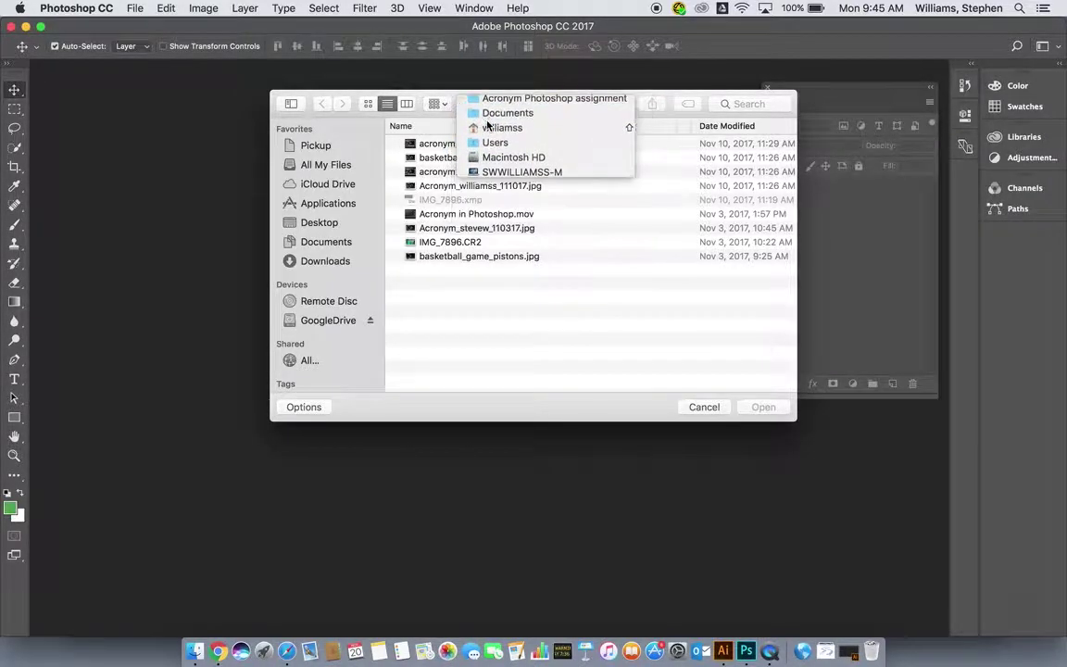
double_click(468, 145)
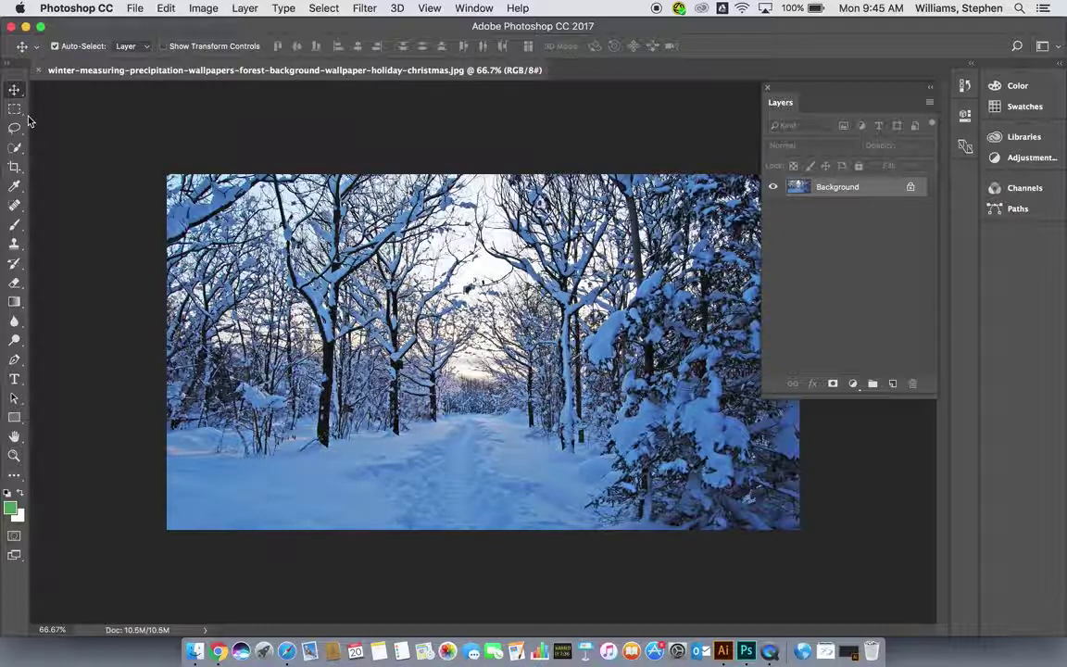
Step: Try an image height of 48 inches in the Image Size settings with the units in inches, without applying it
click(197, 9)
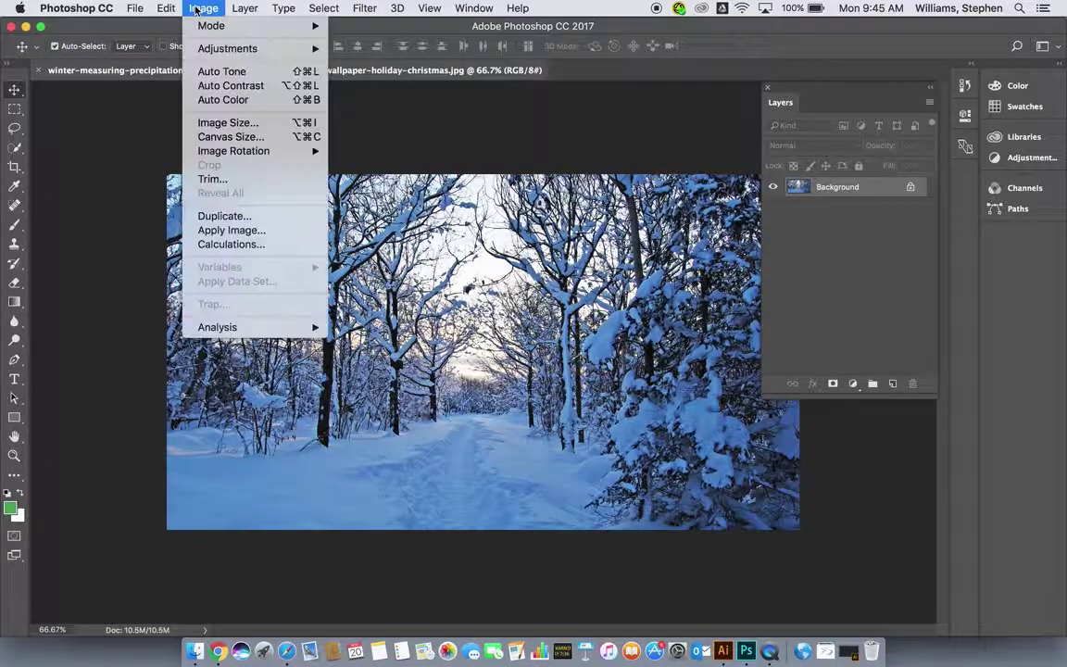
click(232, 123)
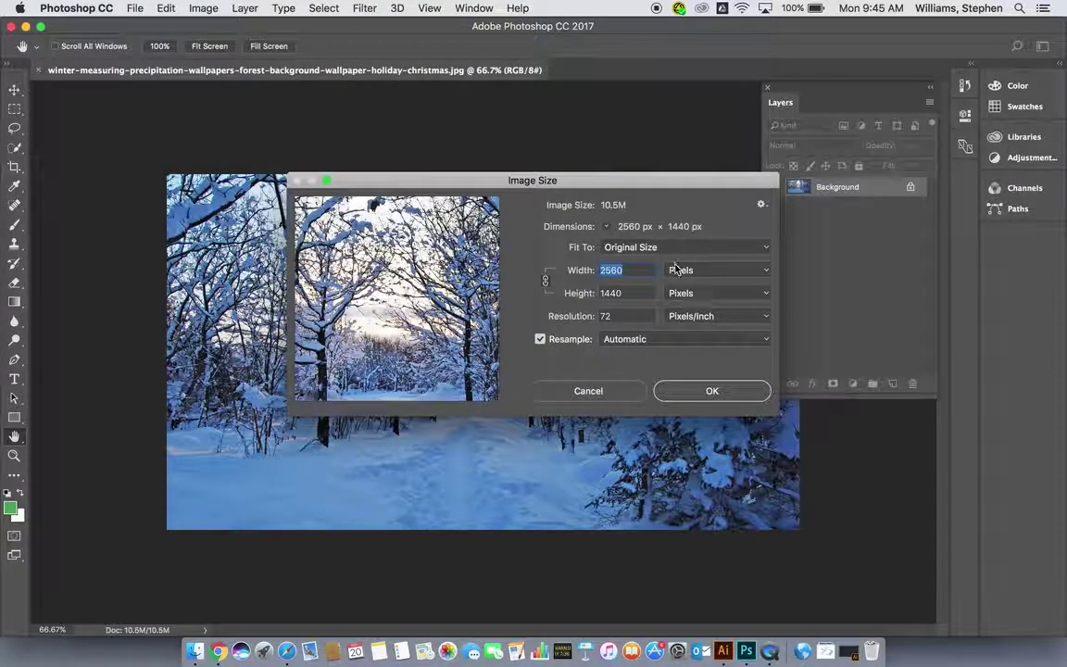
click(682, 270)
click(684, 282)
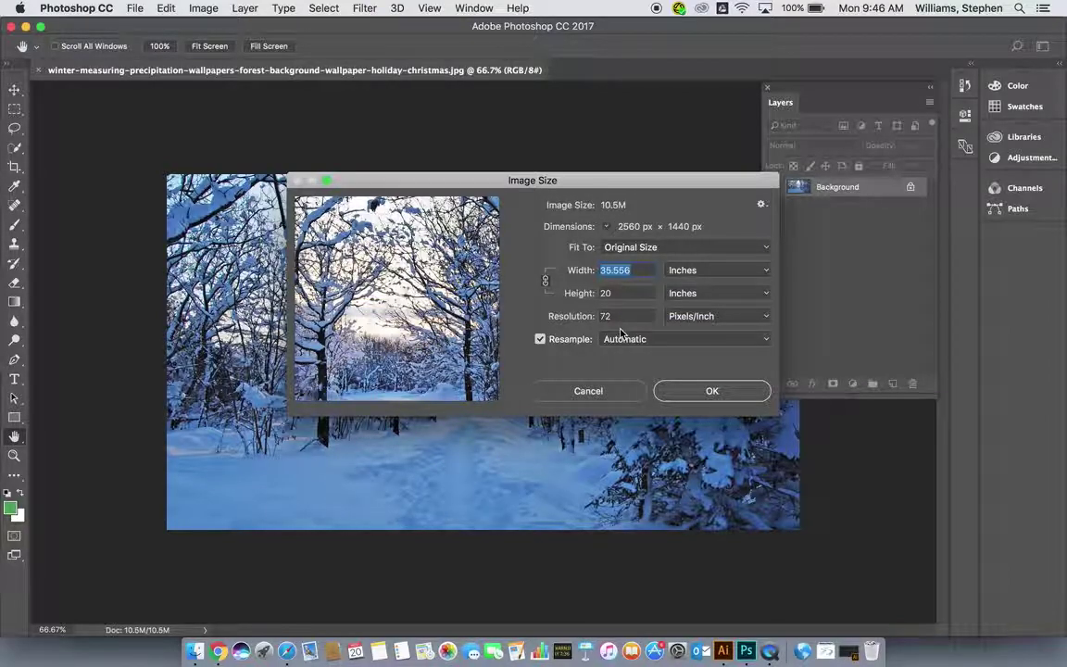
key(Tab)
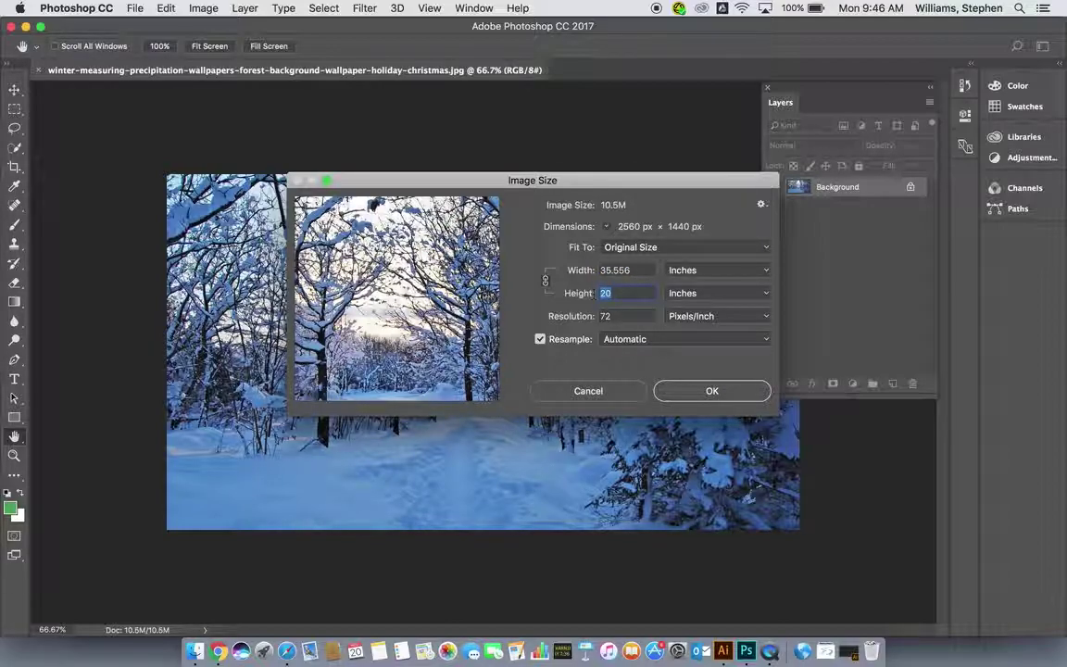
text(48)
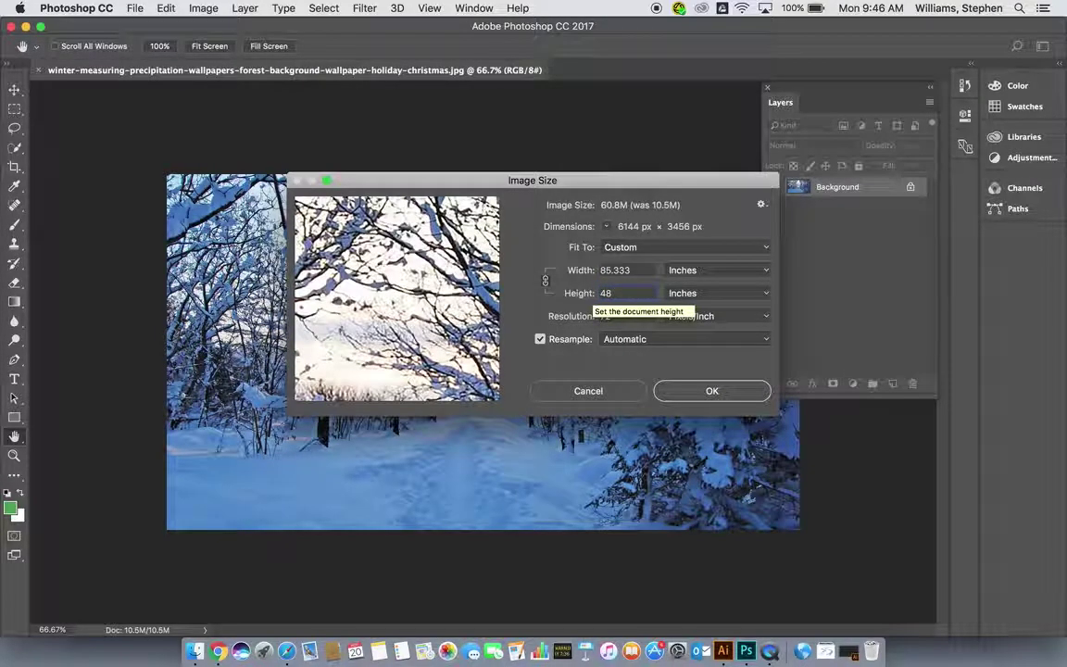
double_click(630, 291)
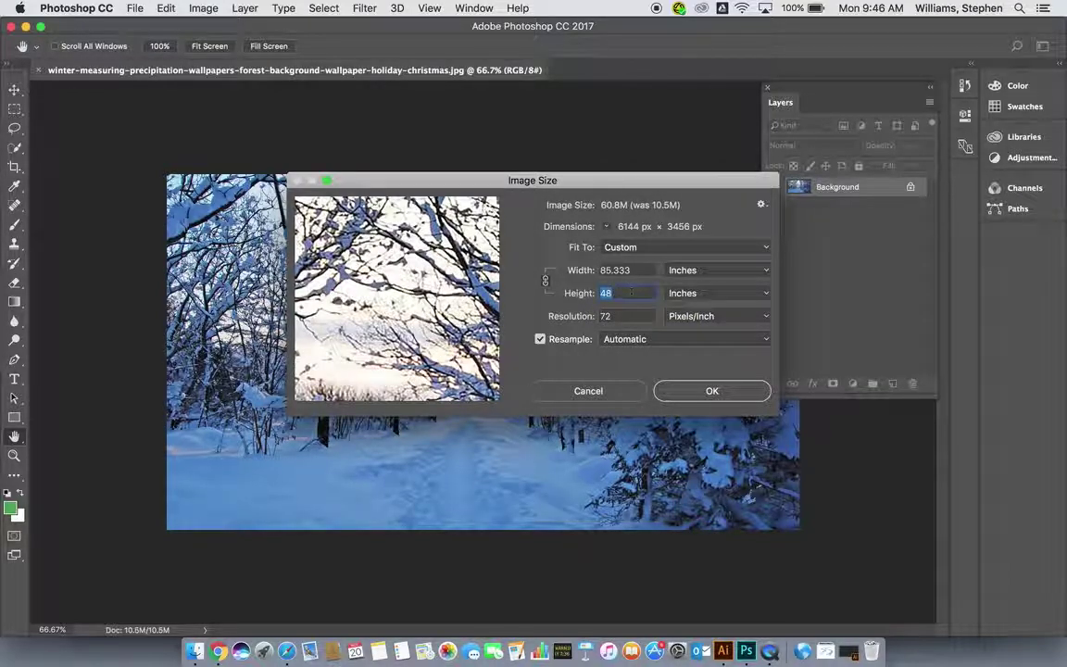
click(600, 392)
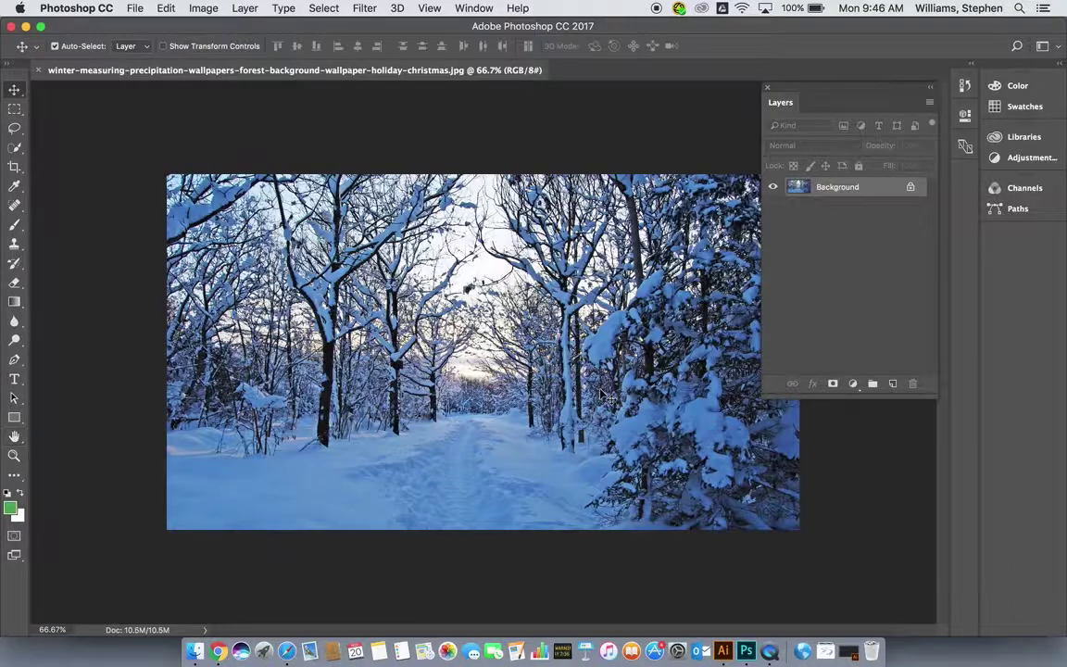
Step: Crop the forest image by W x H x Resolution to 36 in wide, 48 in high at 72 px/in, centered on the snowy path
click(14, 171)
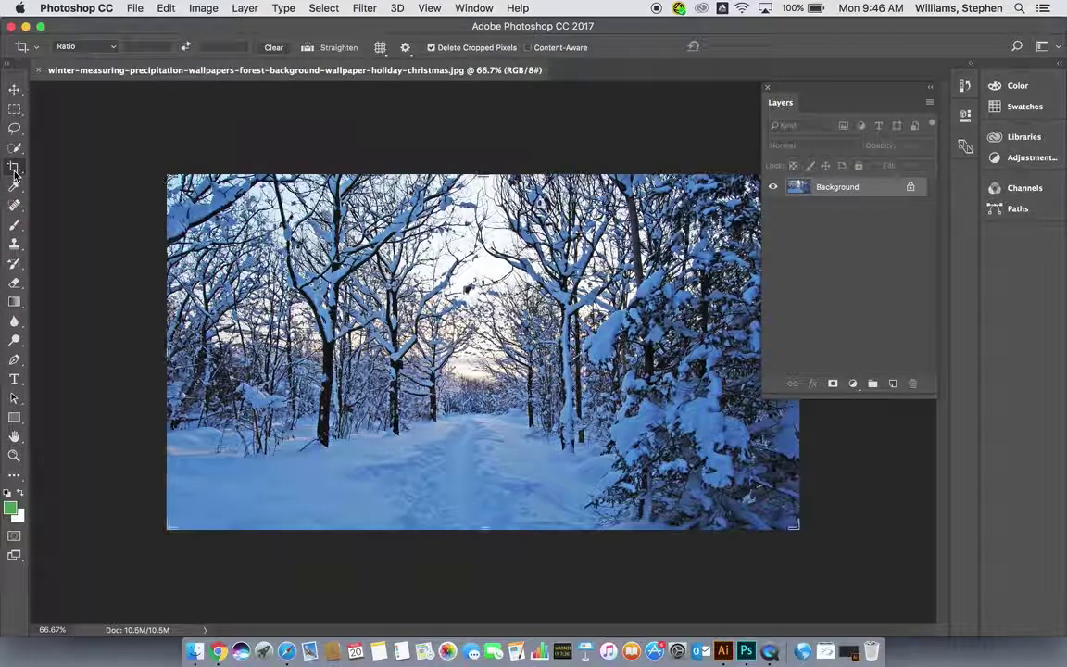
click(99, 48)
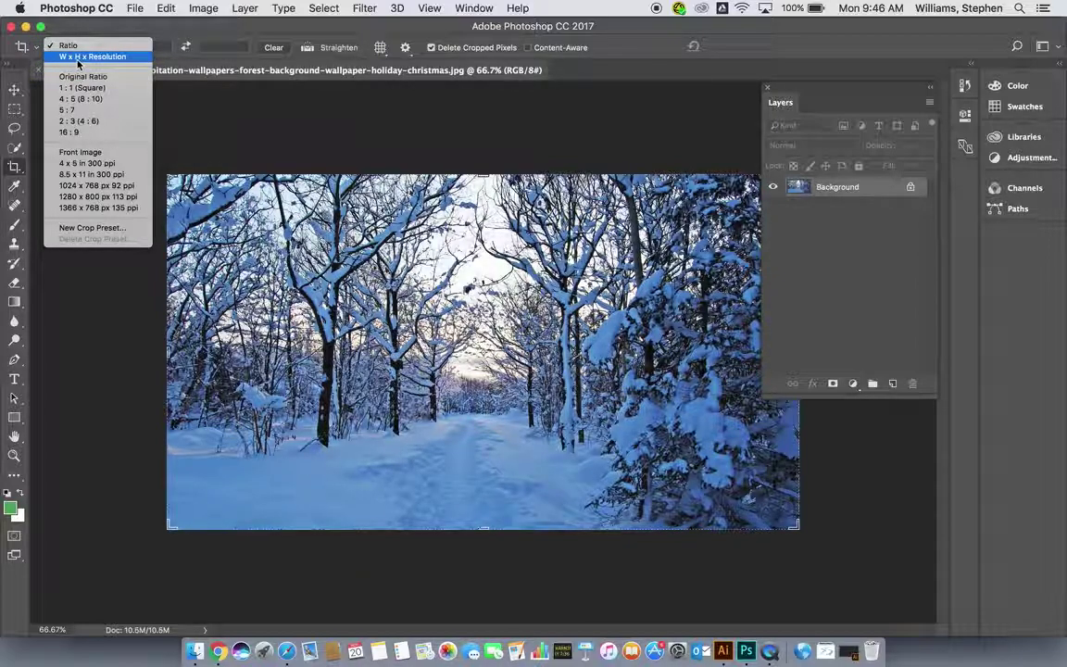
click(90, 59)
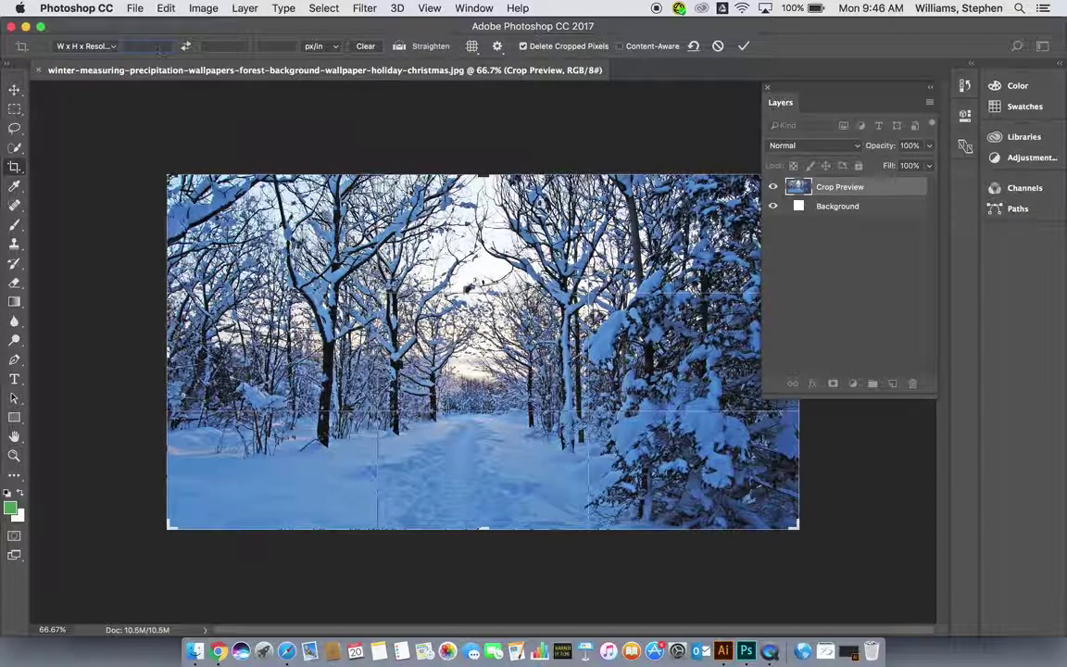
text(36)
key(Tab)
text(48)
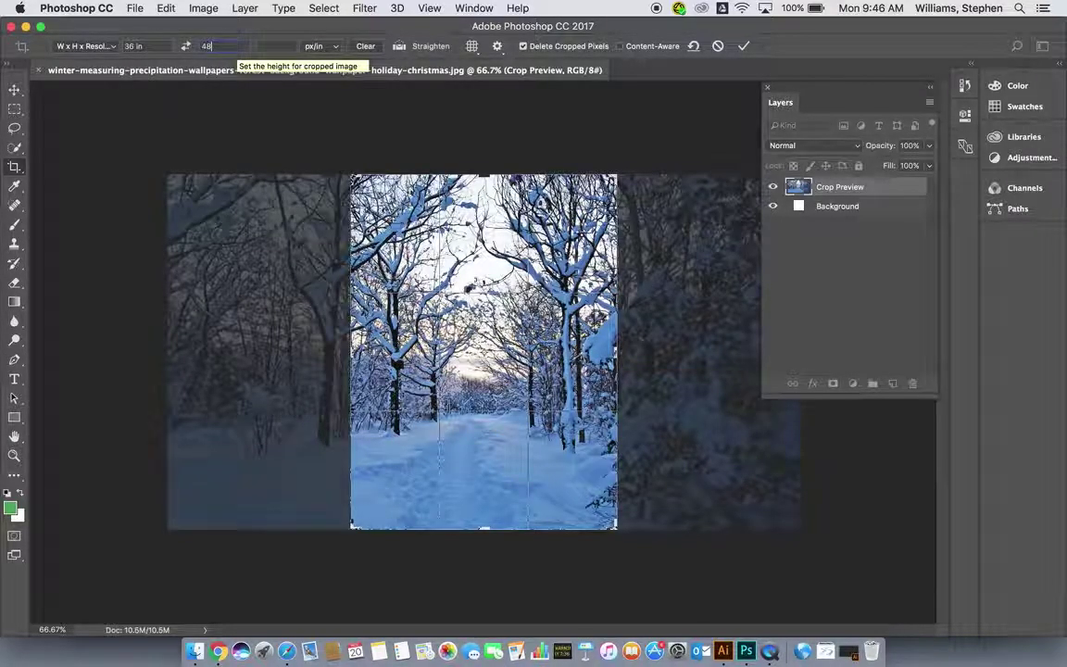
key(Tab)
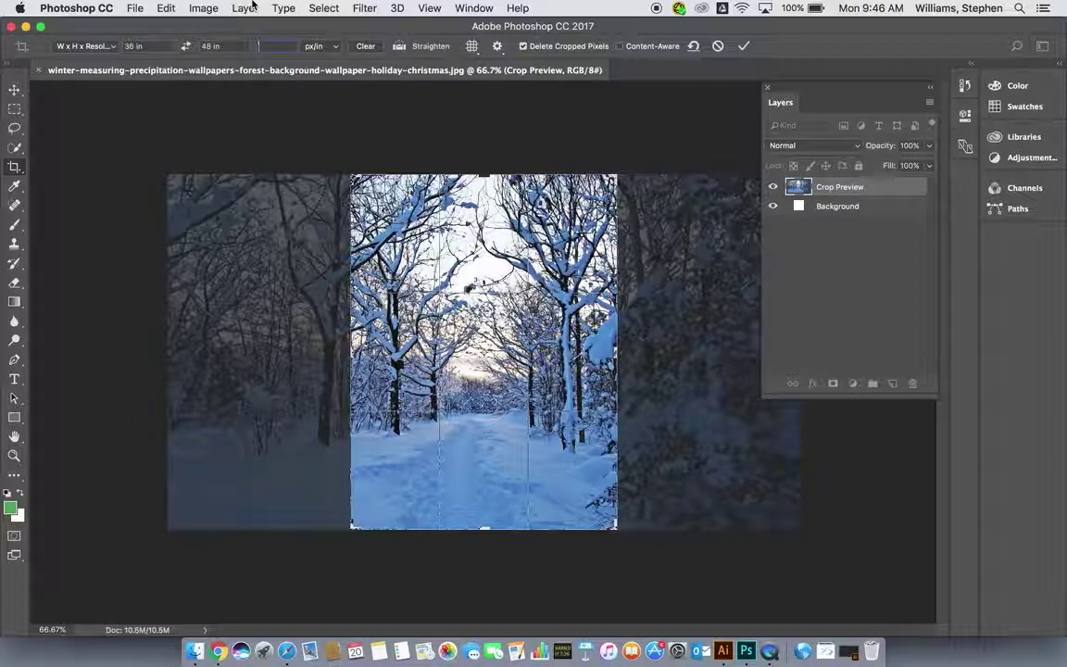
key(Tab)
drag(549, 344, 519, 348)
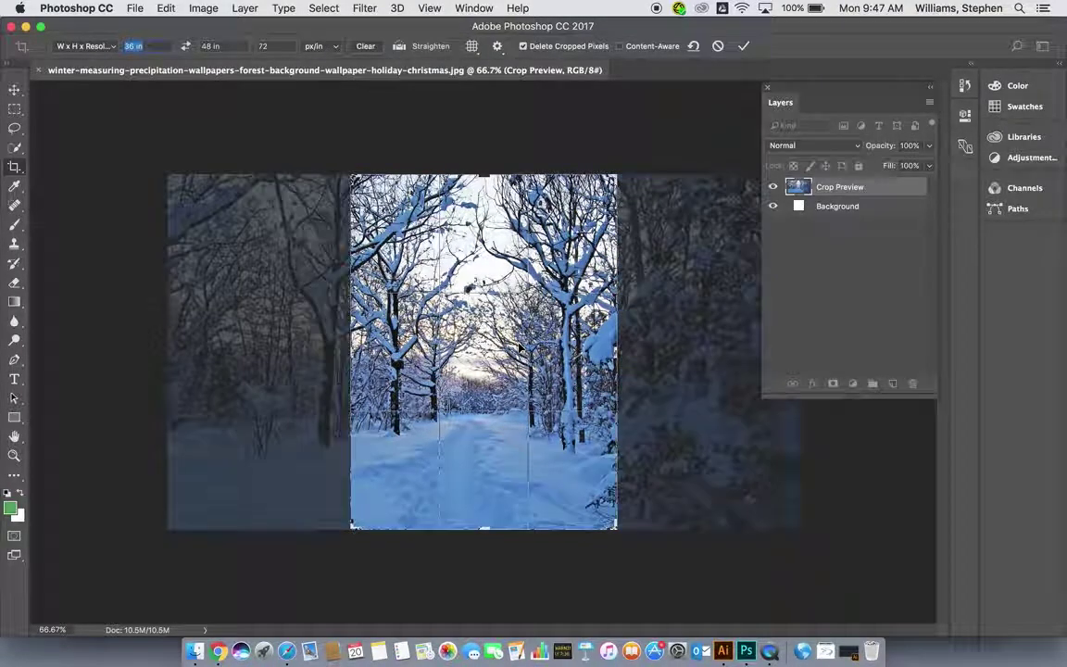
click(518, 347)
key(Return)
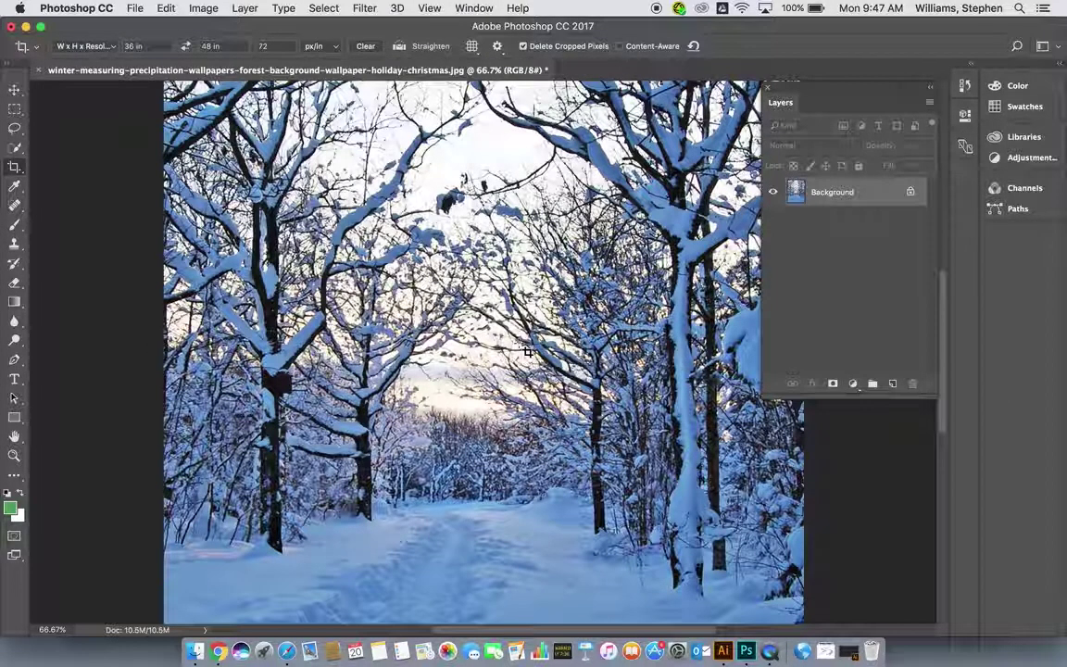
key(super+0)
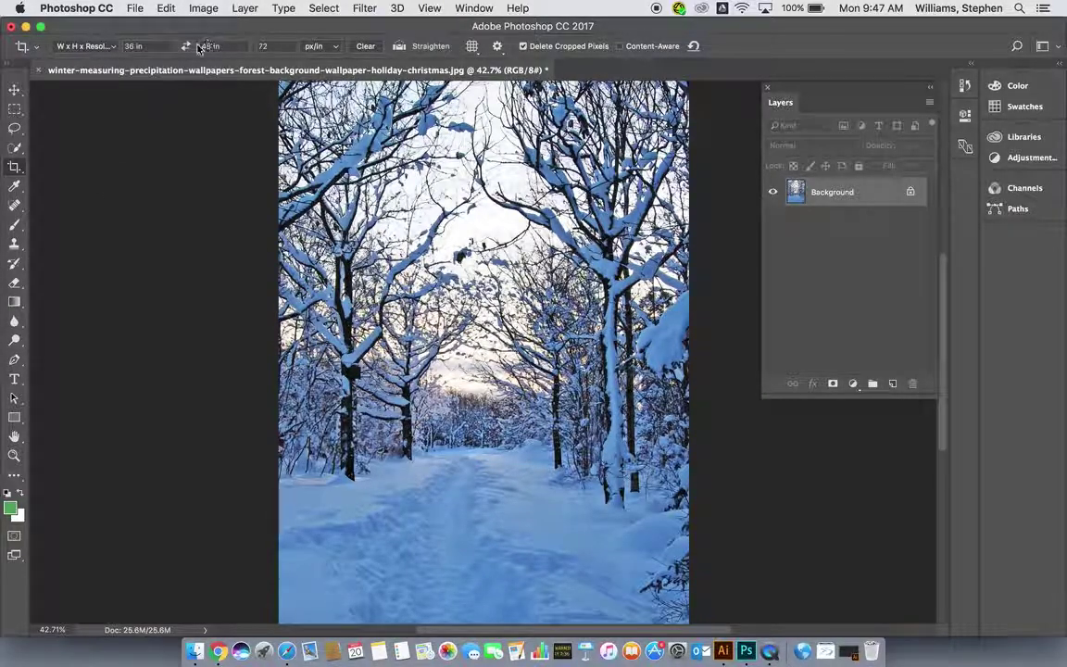
Step: Check the cropped image's width and height in inches in the Image Size settings, then close them without changes
click(203, 8)
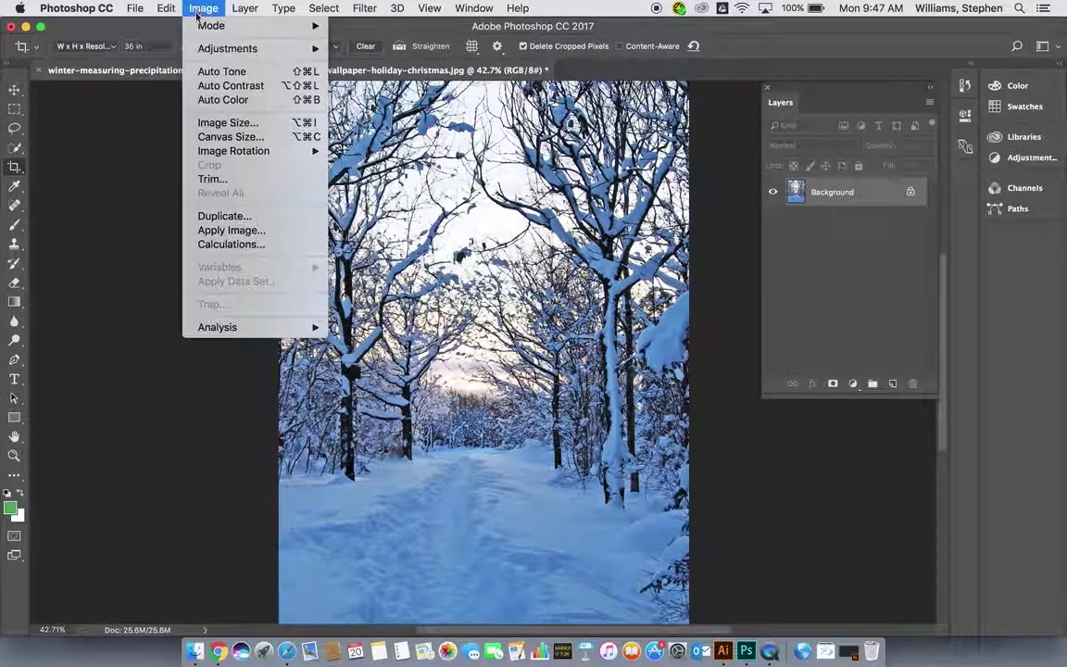
click(214, 121)
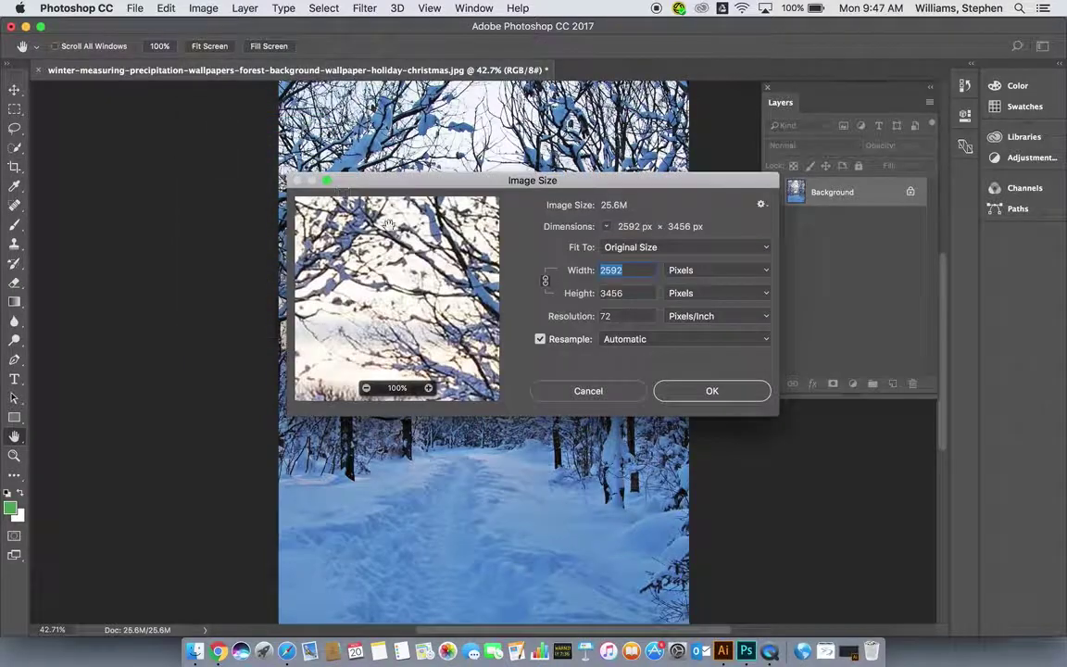
click(704, 278)
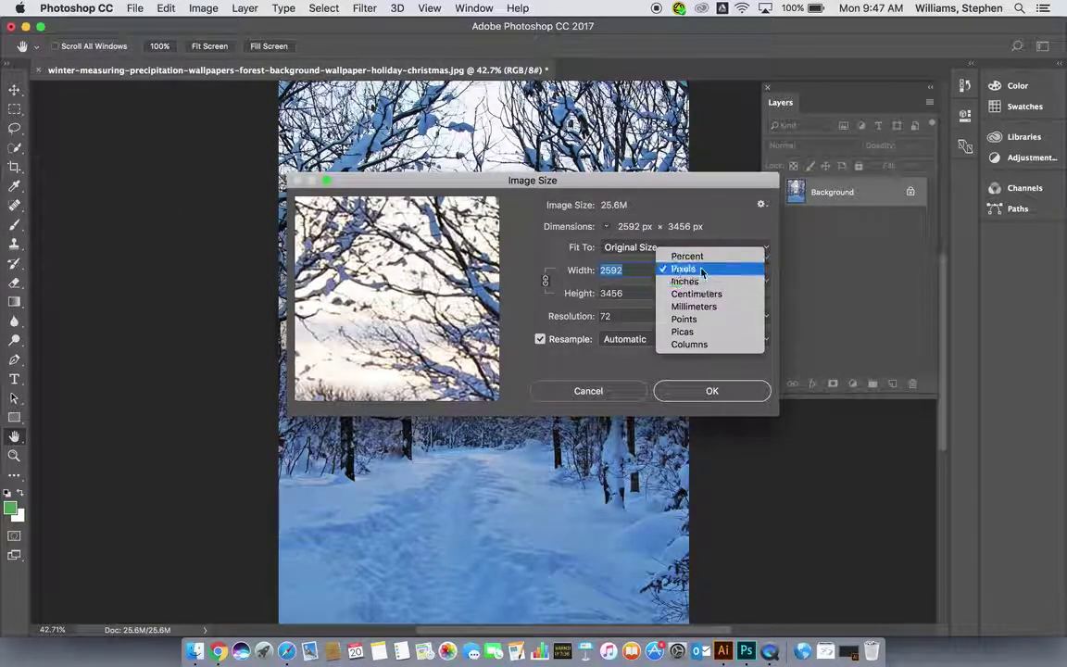
click(701, 282)
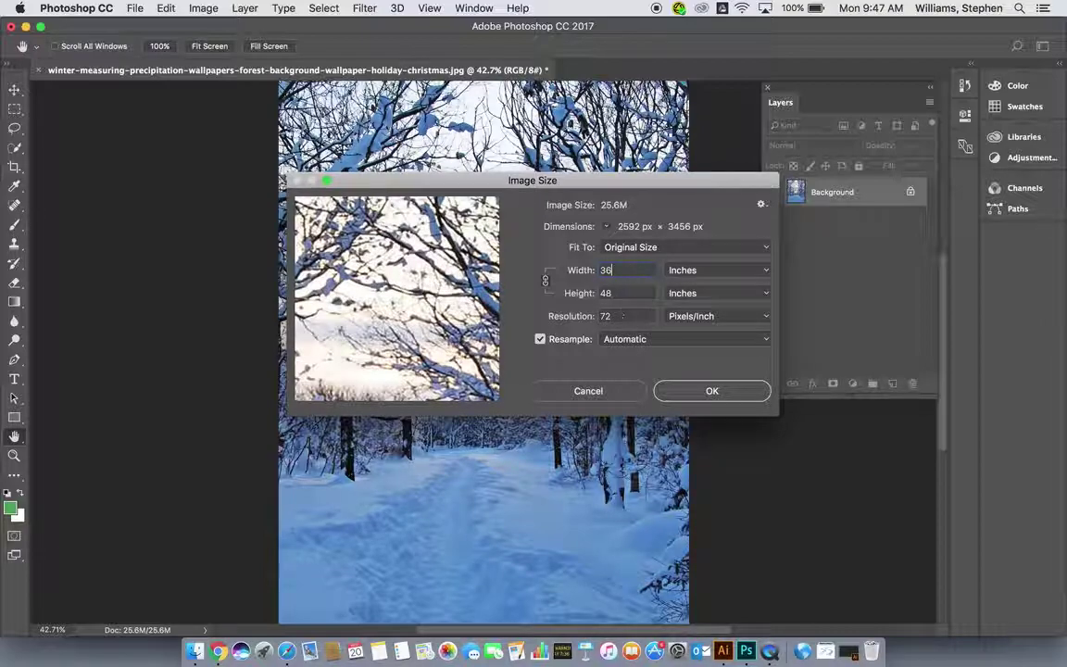
click(626, 391)
key(c)
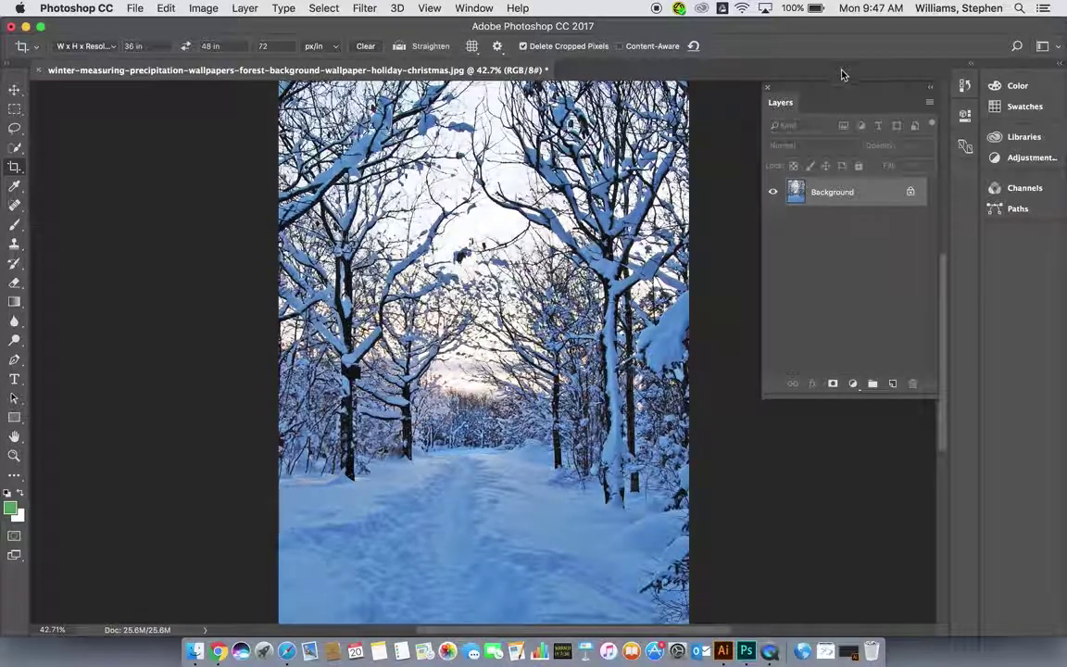
Step: Move the floating Layers panel closer to the cropped forest image
drag(839, 90, 800, 124)
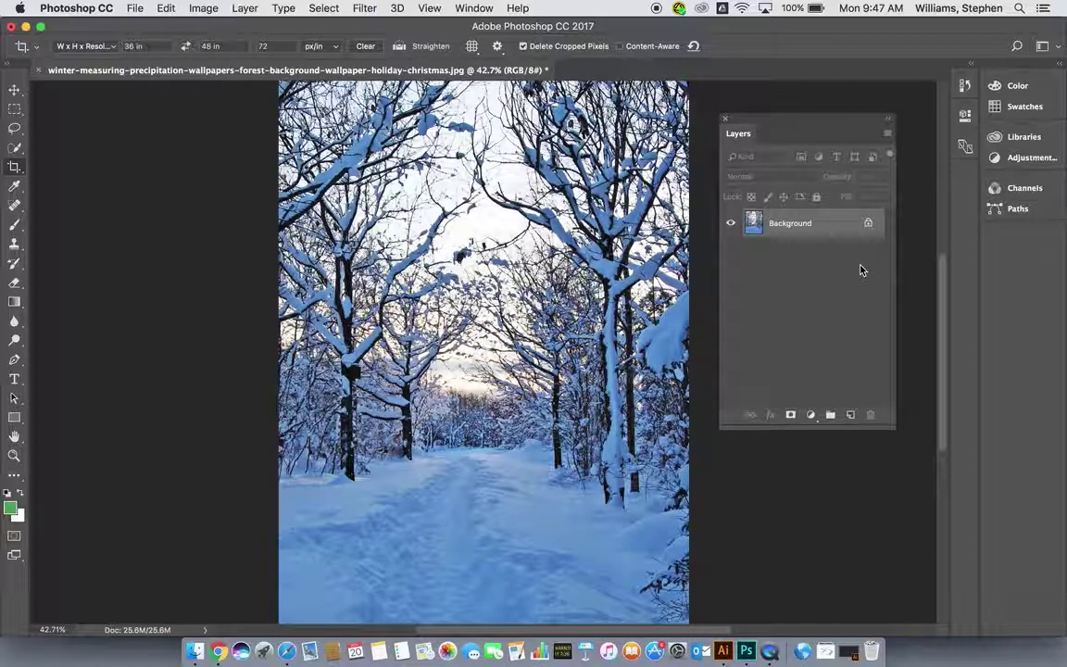
Step: Unlock the Background layer and start a Black & White adjustment on it with the Blue Filter preset
click(869, 225)
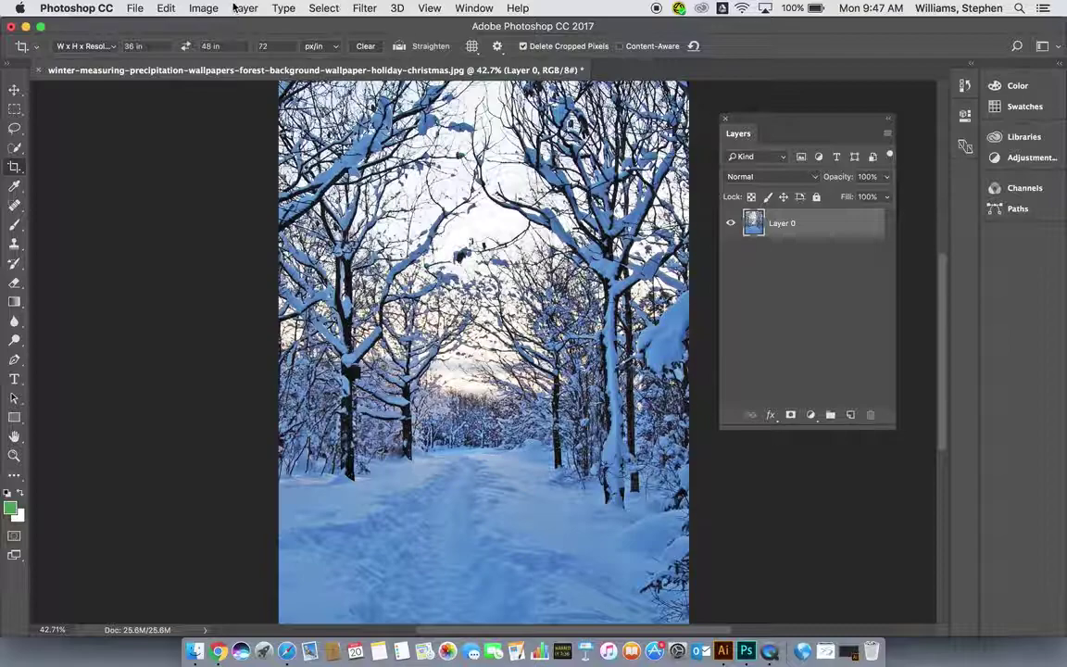
click(204, 9)
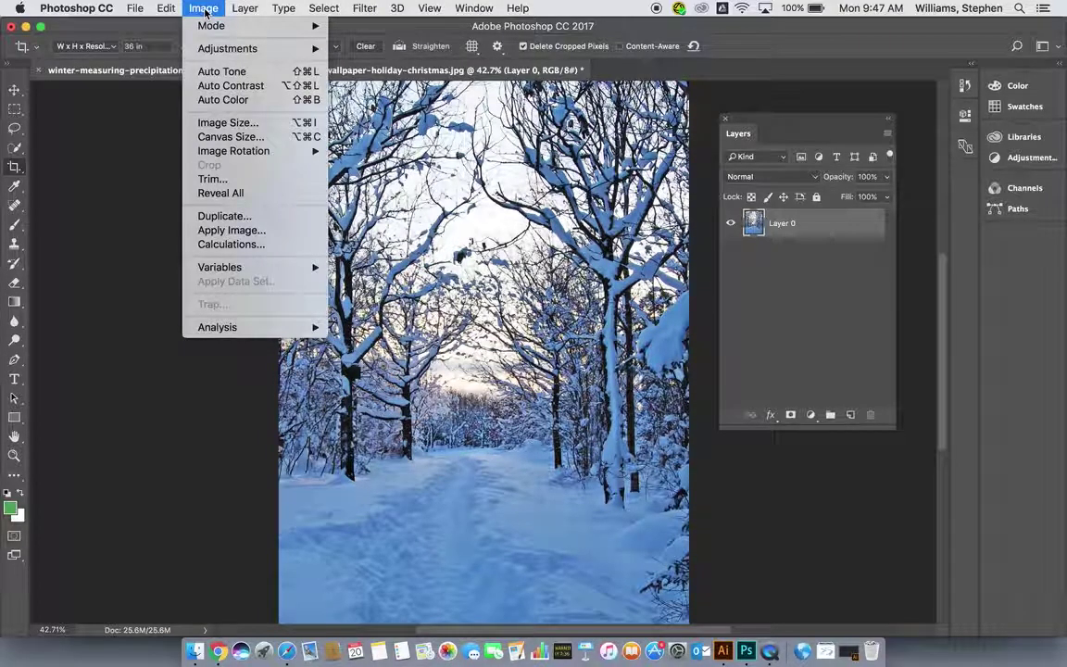
mouse_move(211, 53)
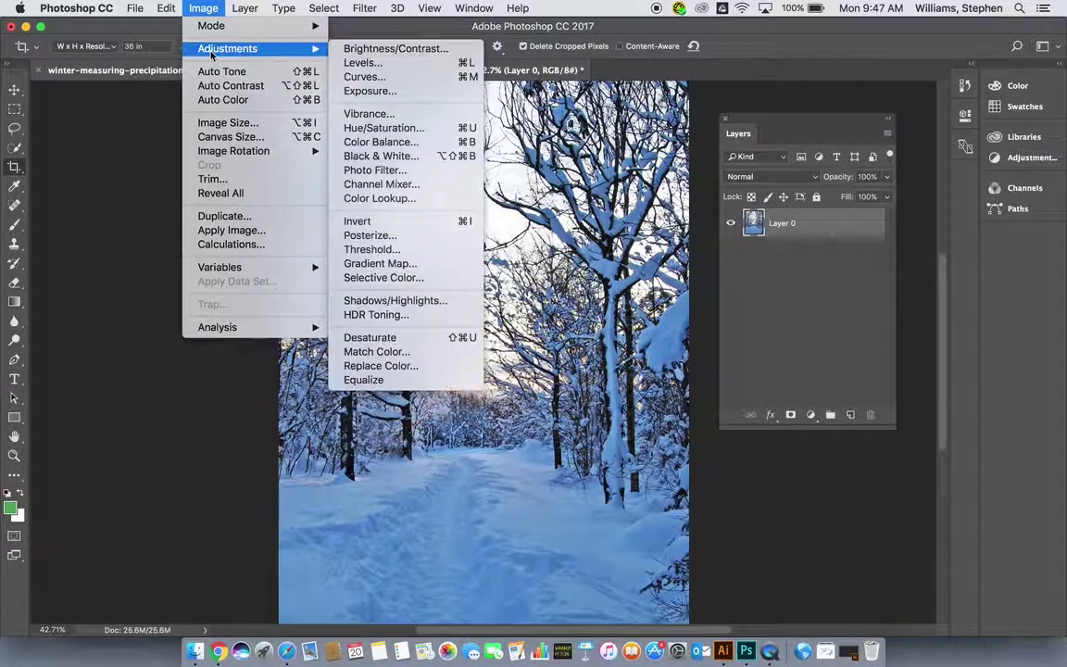
click(374, 160)
click(831, 174)
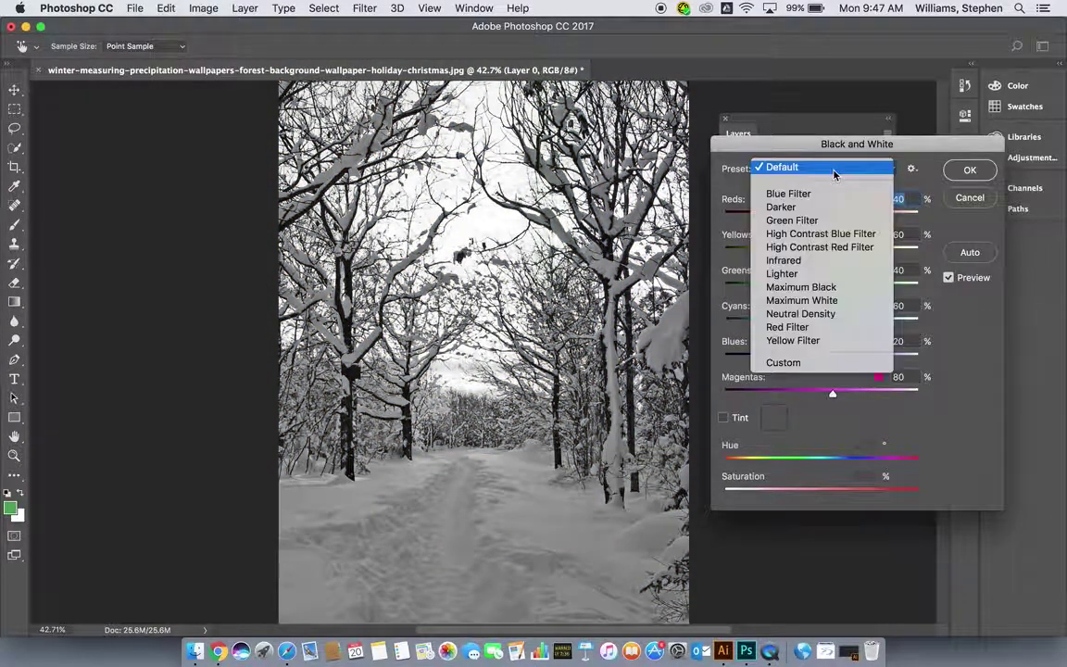
click(819, 195)
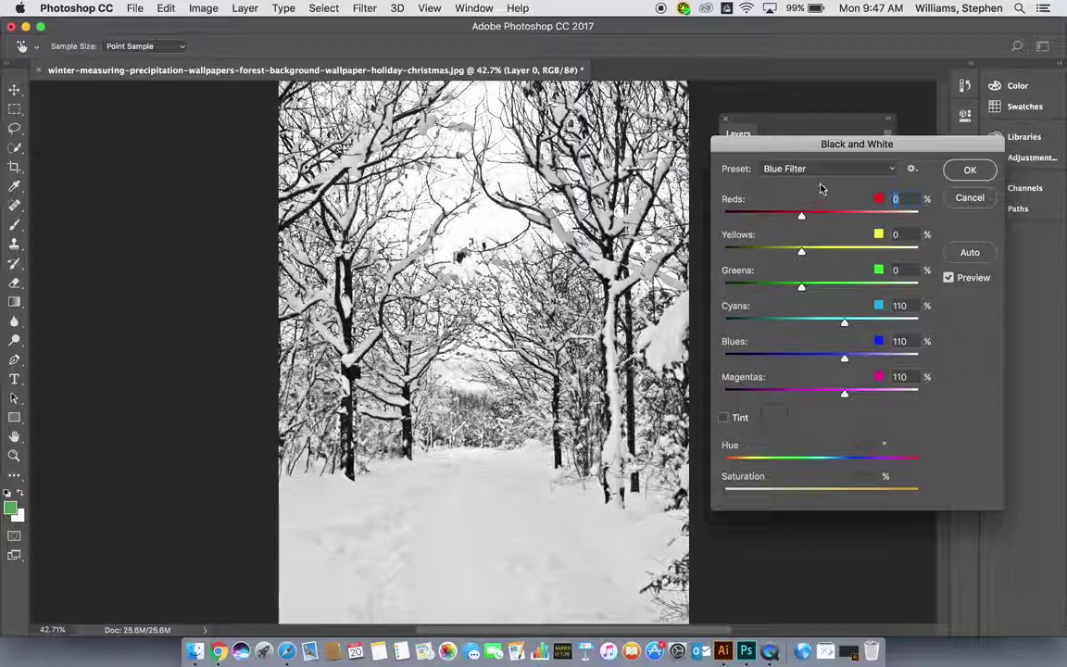
Step: Try the High Contrast Red Filter, High Contrast Blue Filter, Neutral Density and Infrared presets on the forest image
click(822, 170)
click(819, 220)
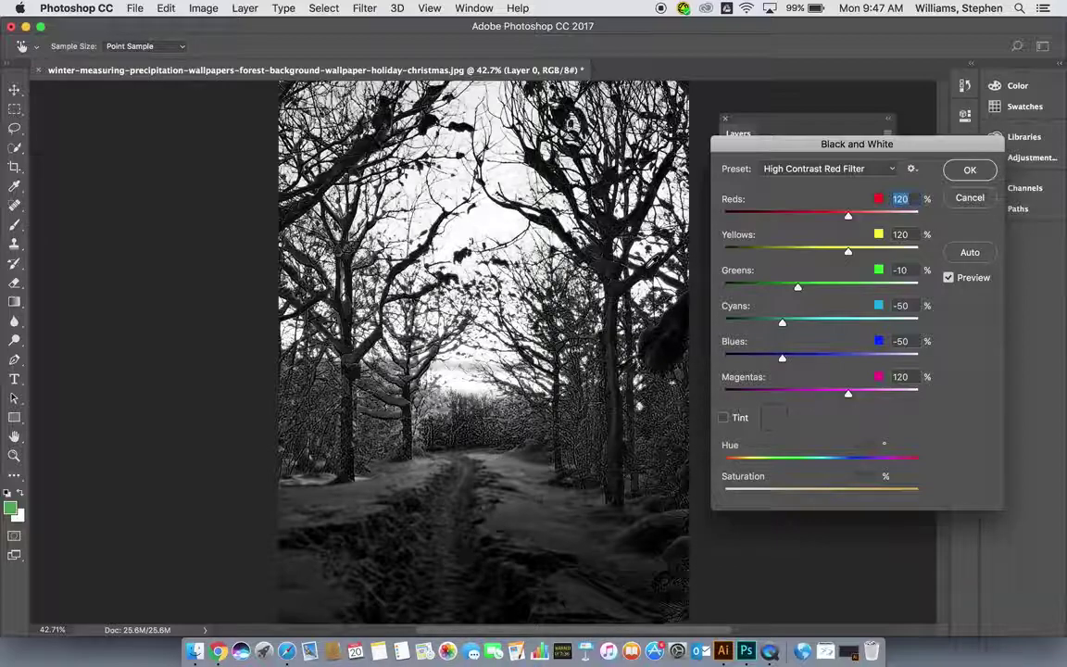
click(850, 176)
click(839, 154)
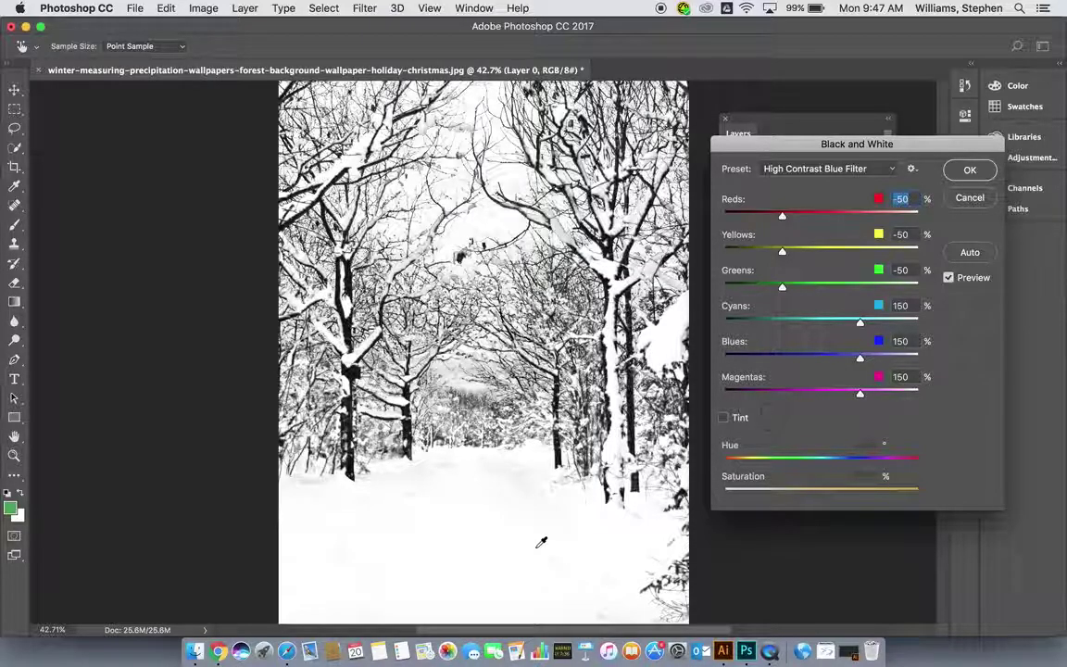
click(817, 170)
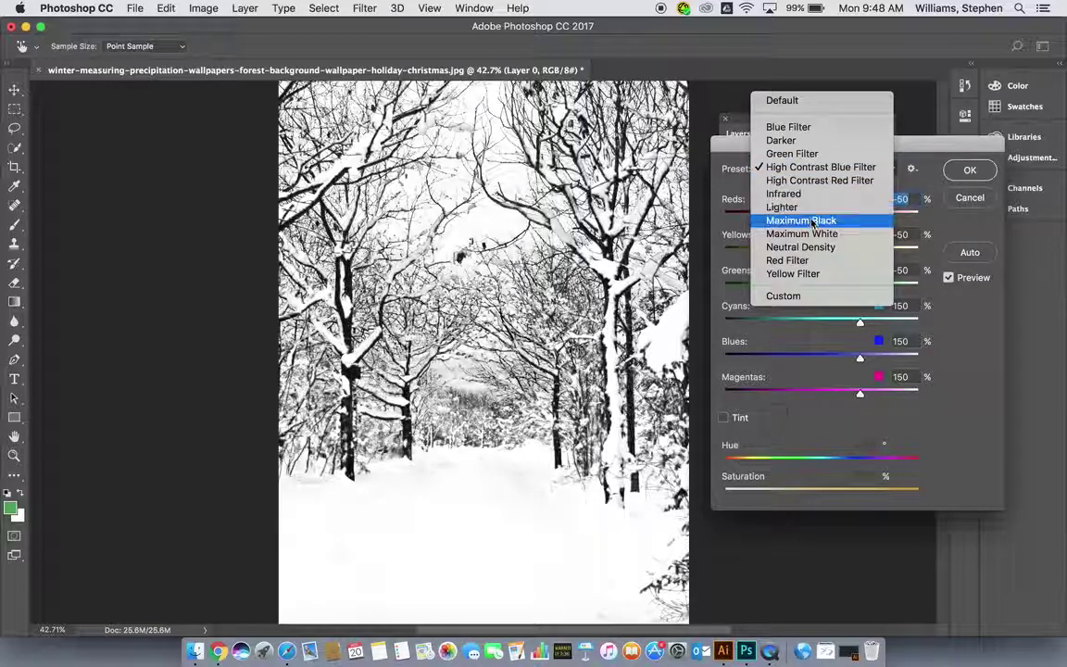
click(812, 247)
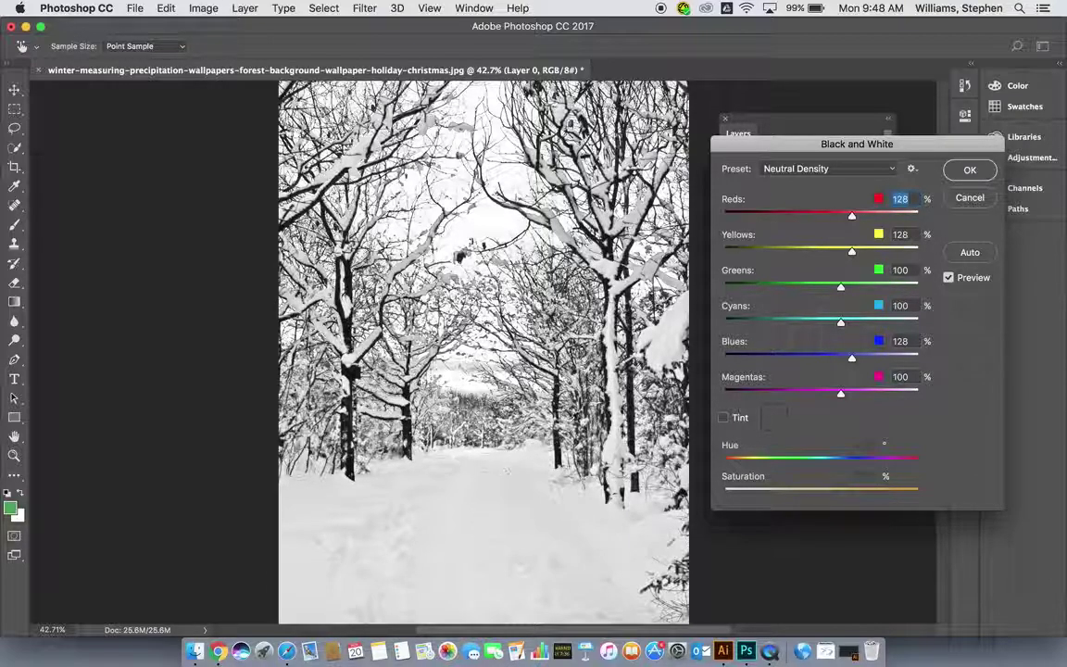
click(850, 169)
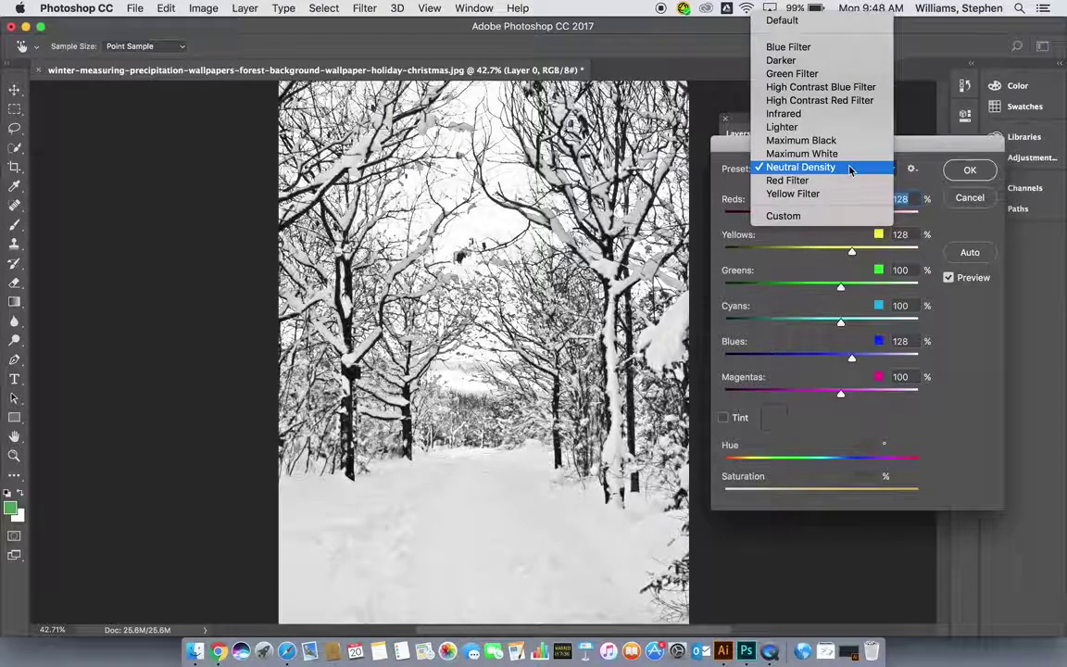
click(837, 115)
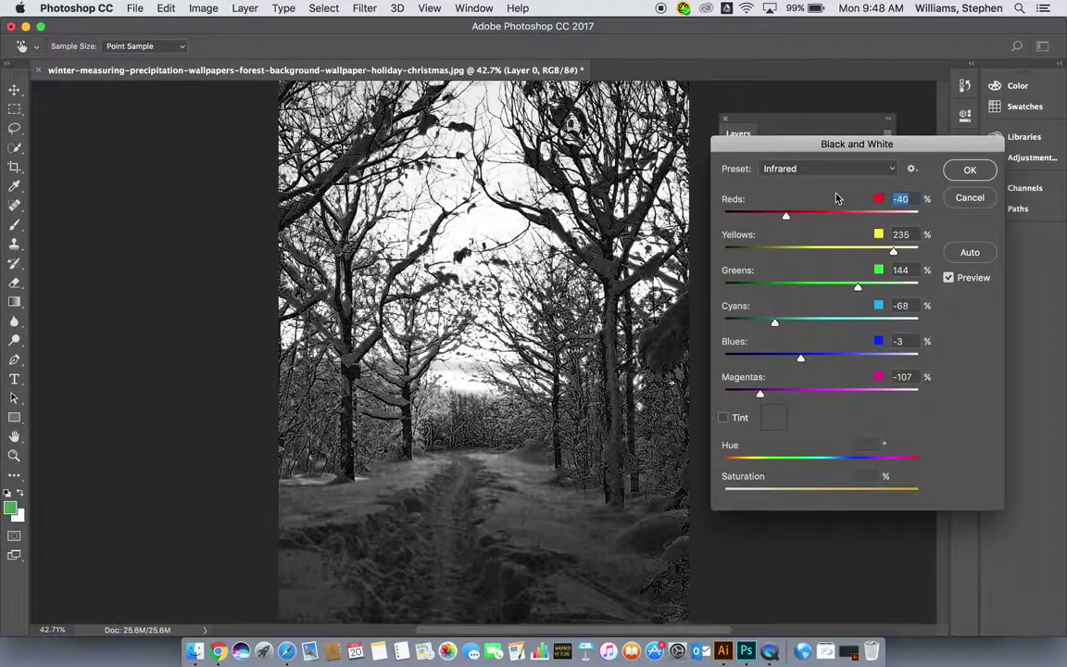
Step: Apply the Black & White adjustment with the Blue Filter preset and duplicate Layer 0
click(833, 172)
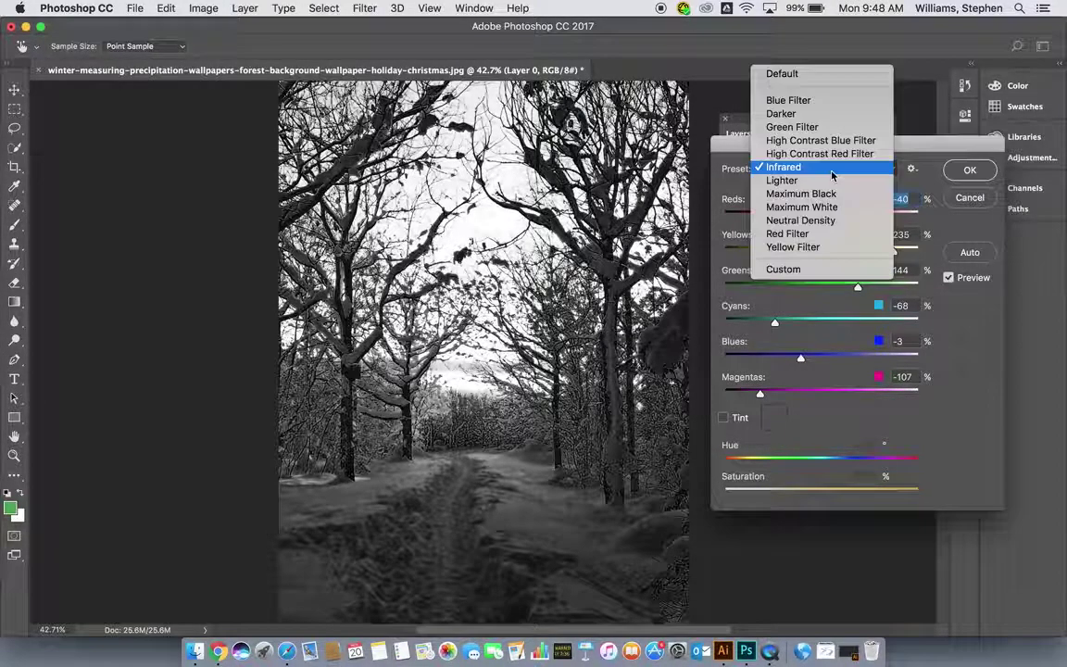
click(820, 106)
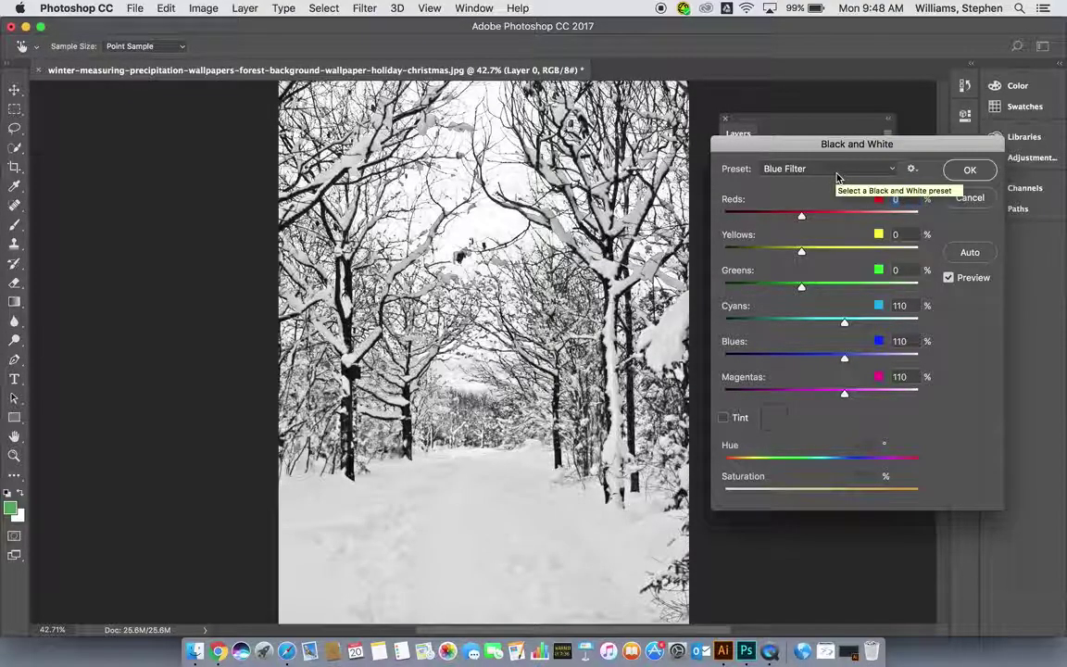
click(972, 173)
drag(802, 226, 850, 416)
Step: Add an empty layer above Layer 0 copy and delete it again
click(850, 417)
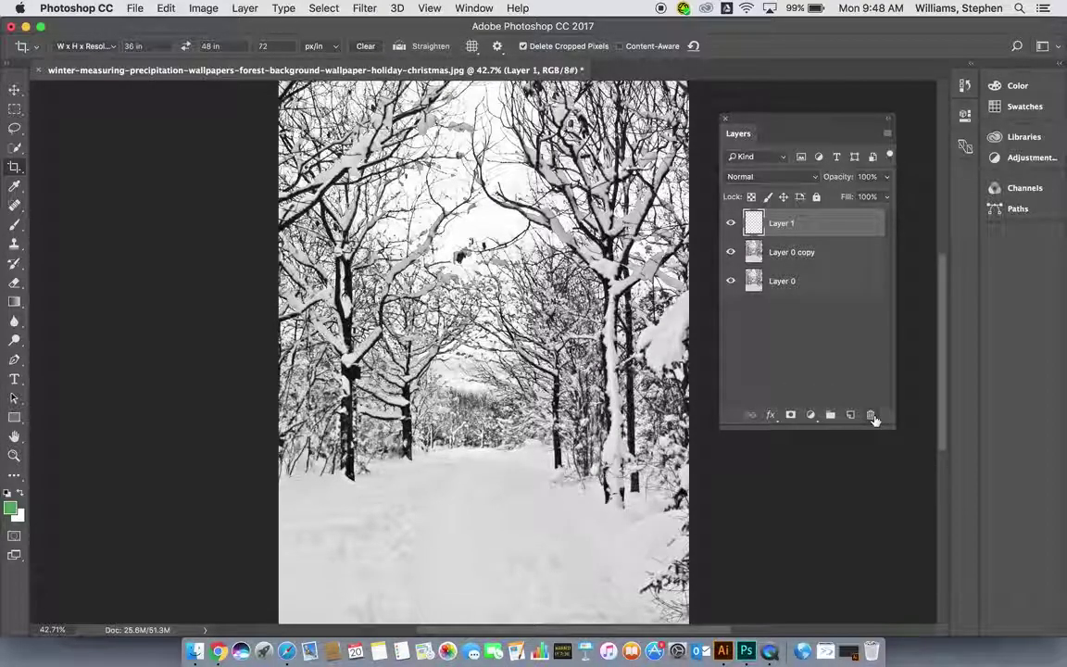
click(870, 415)
click(570, 235)
click(871, 414)
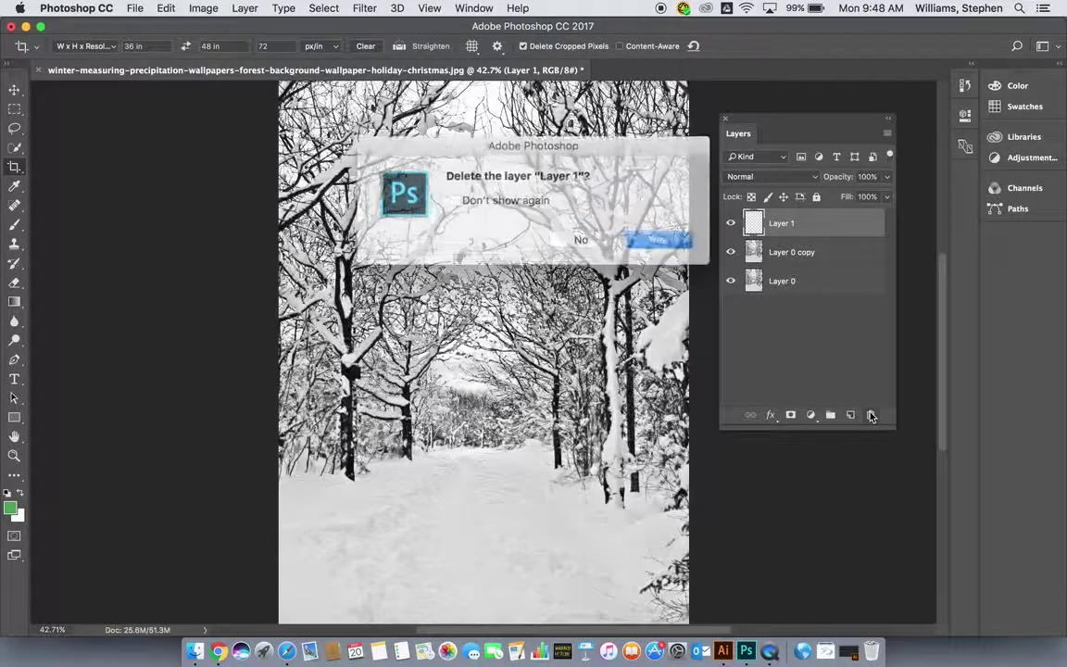
click(644, 236)
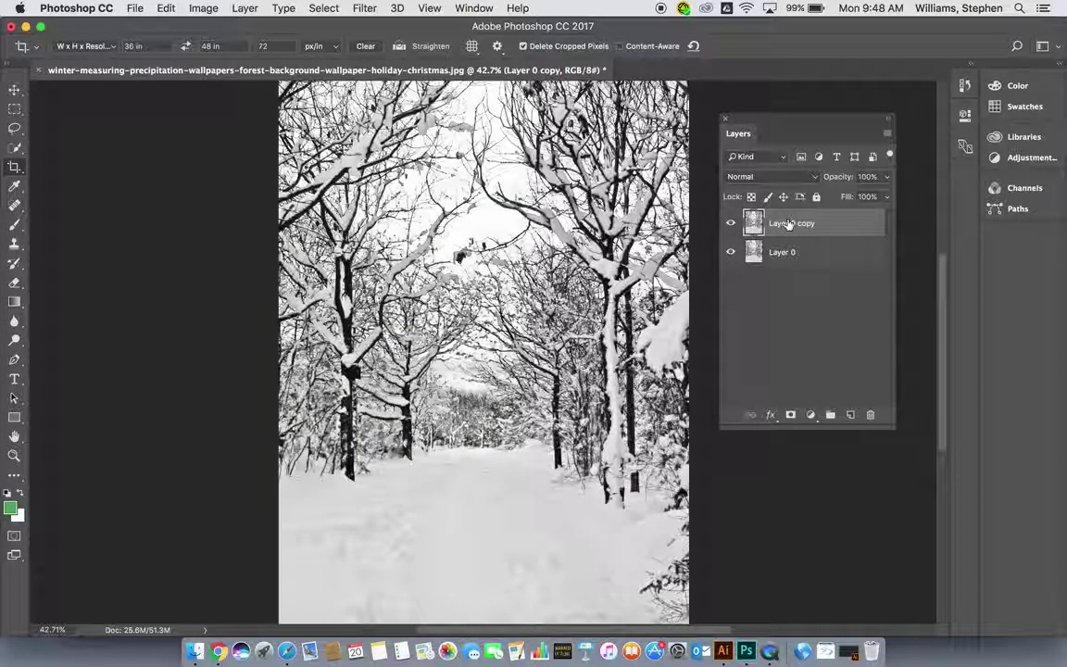
Step: Hide Layer 0 copy and make Layer 0 the active layer
click(731, 223)
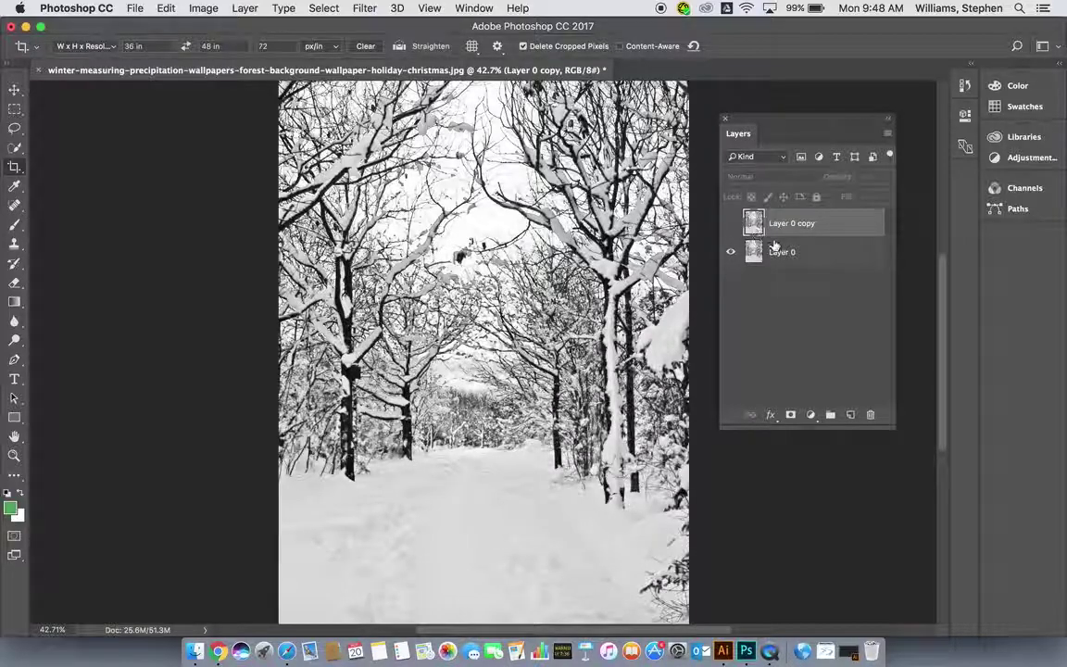
click(778, 252)
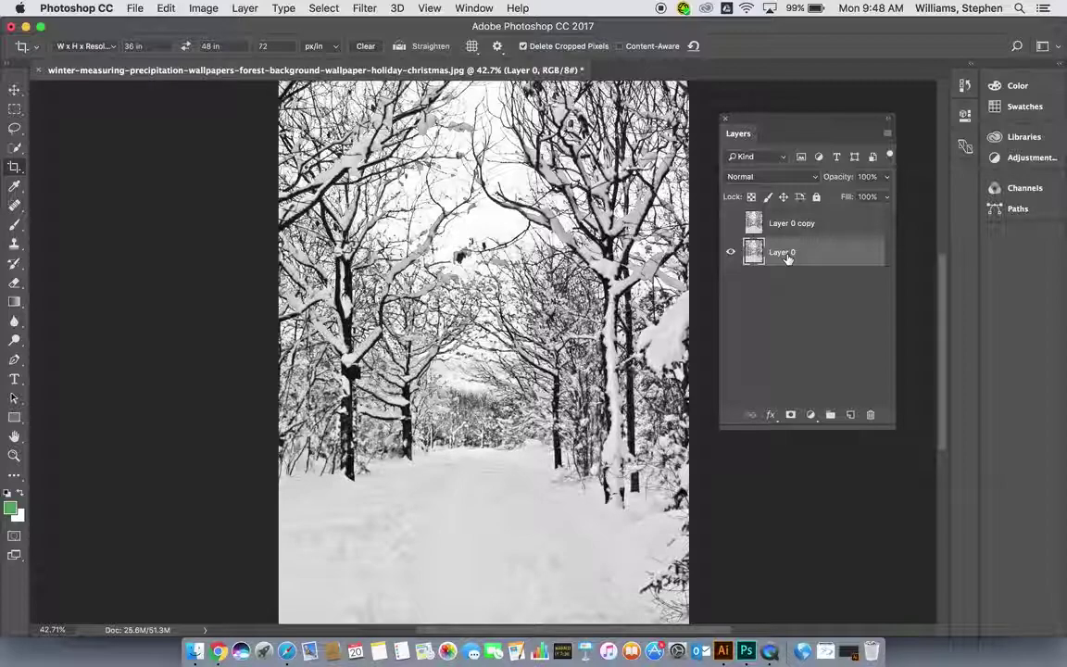
Step: Try colorizing Layer 0 with a hue of 279 in Hue/Saturation, without applying it
click(213, 9)
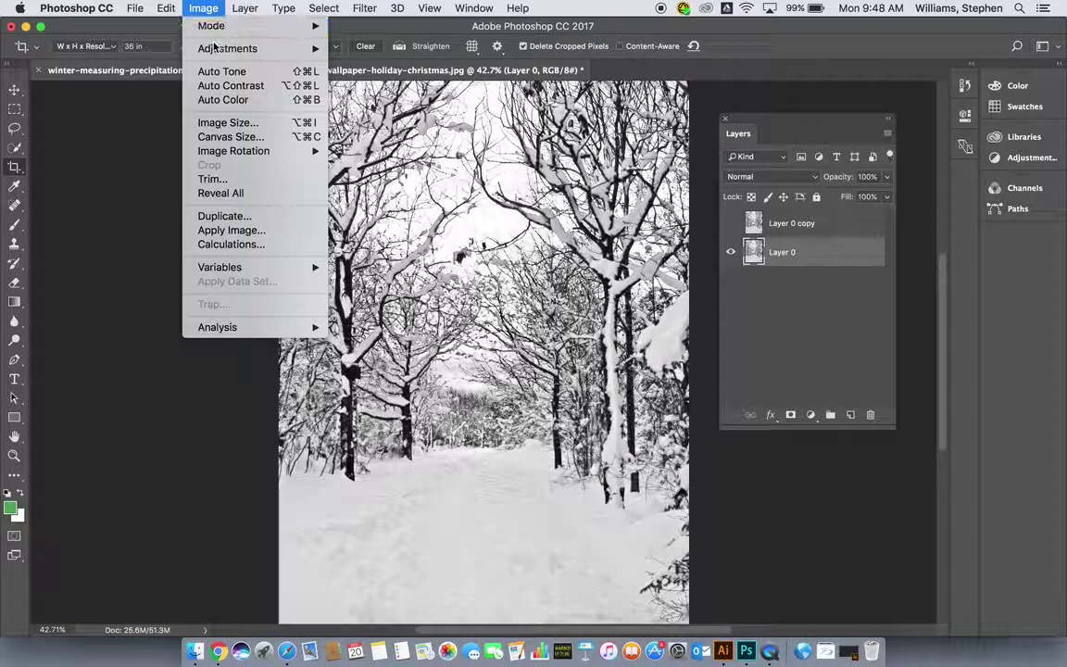
mouse_move(213, 48)
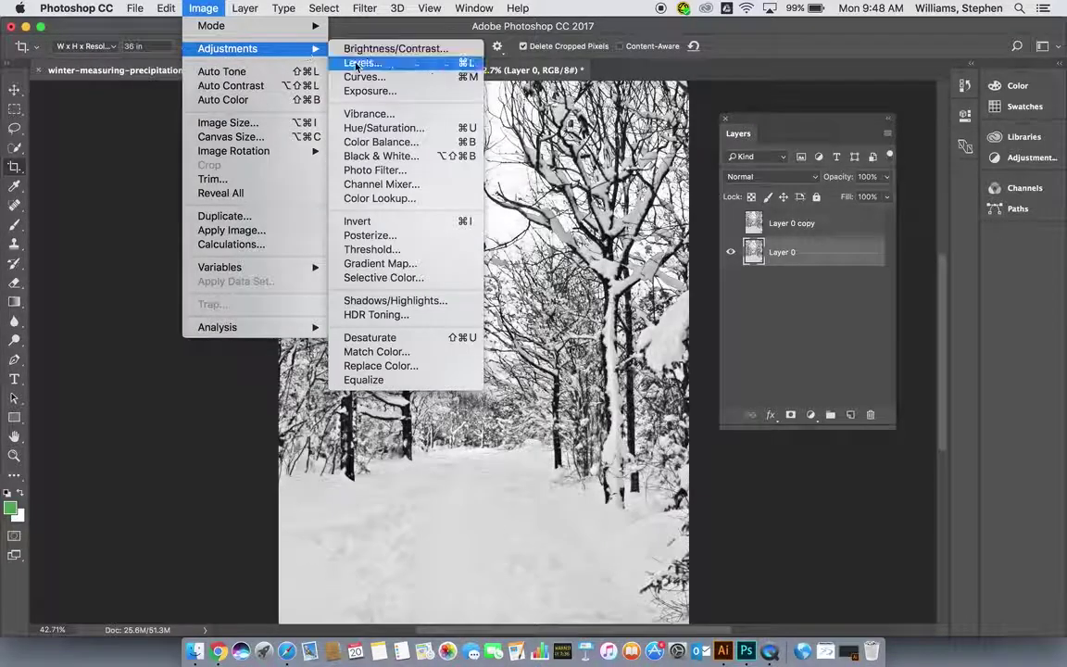
click(387, 129)
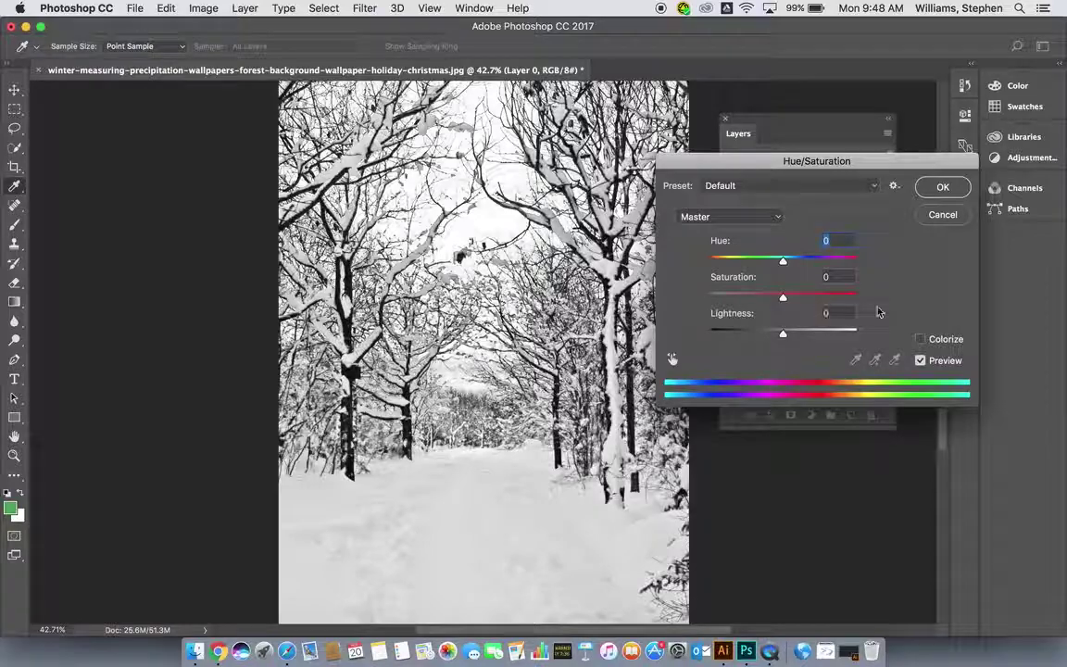
click(921, 340)
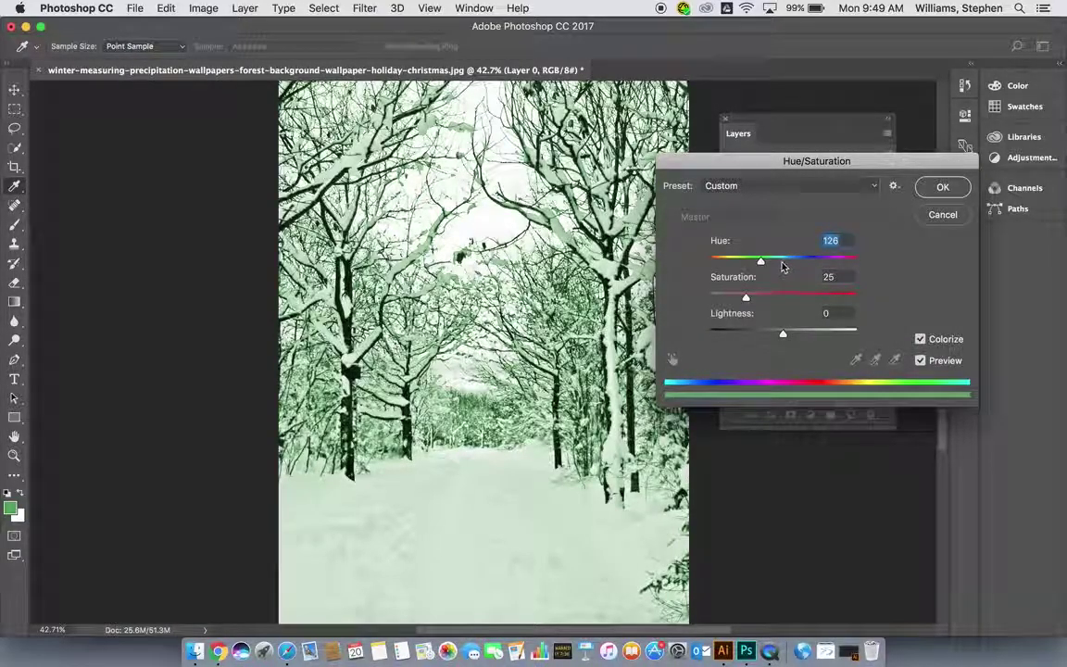
drag(760, 262, 825, 263)
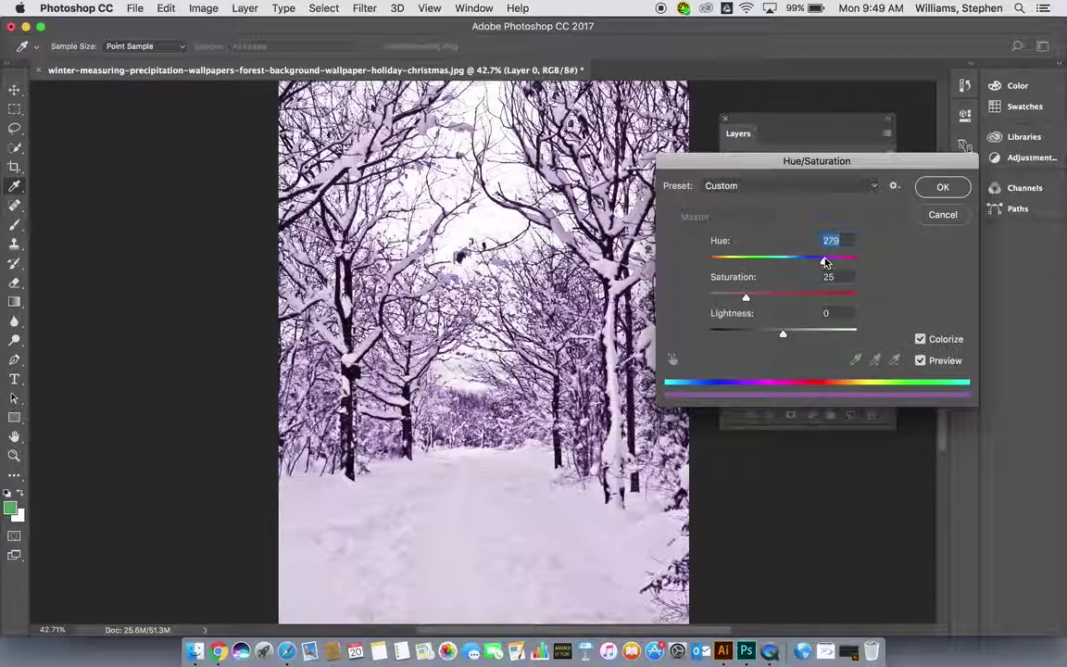
click(944, 214)
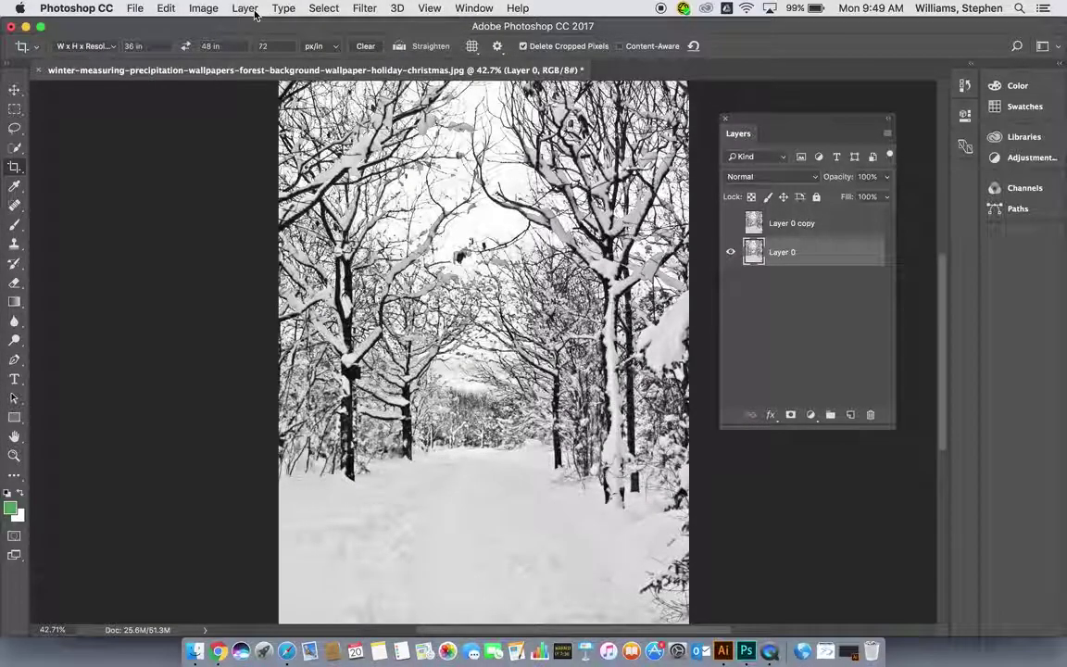
Step: Colorize Layer 0 using Hue/Saturation with hue 252, saturation 25 and lightness -2
click(203, 9)
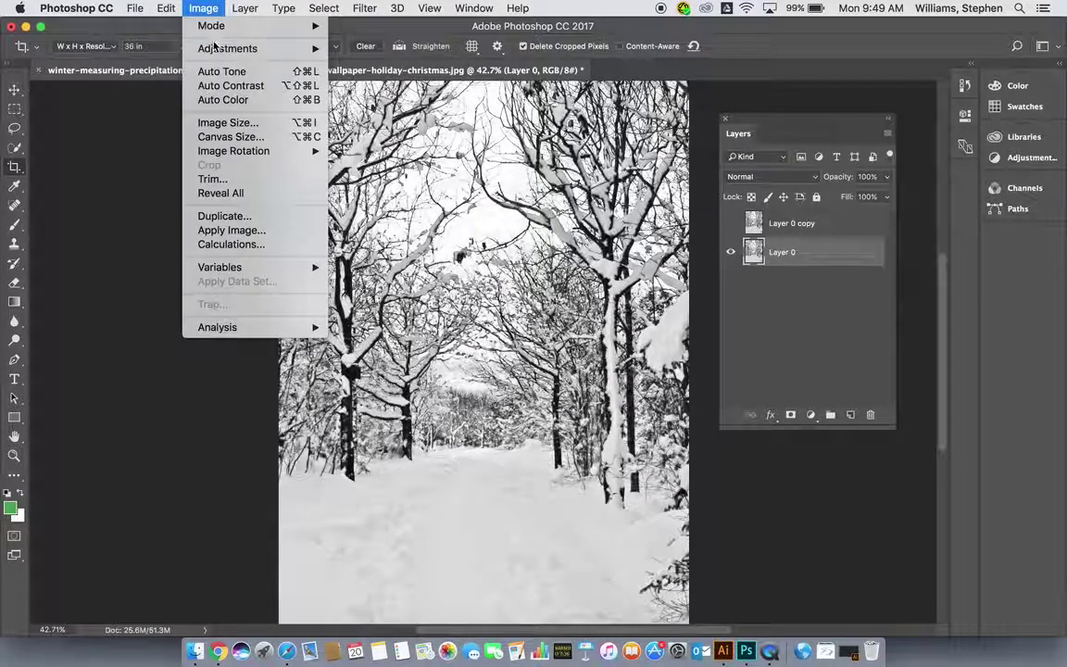
mouse_move(217, 51)
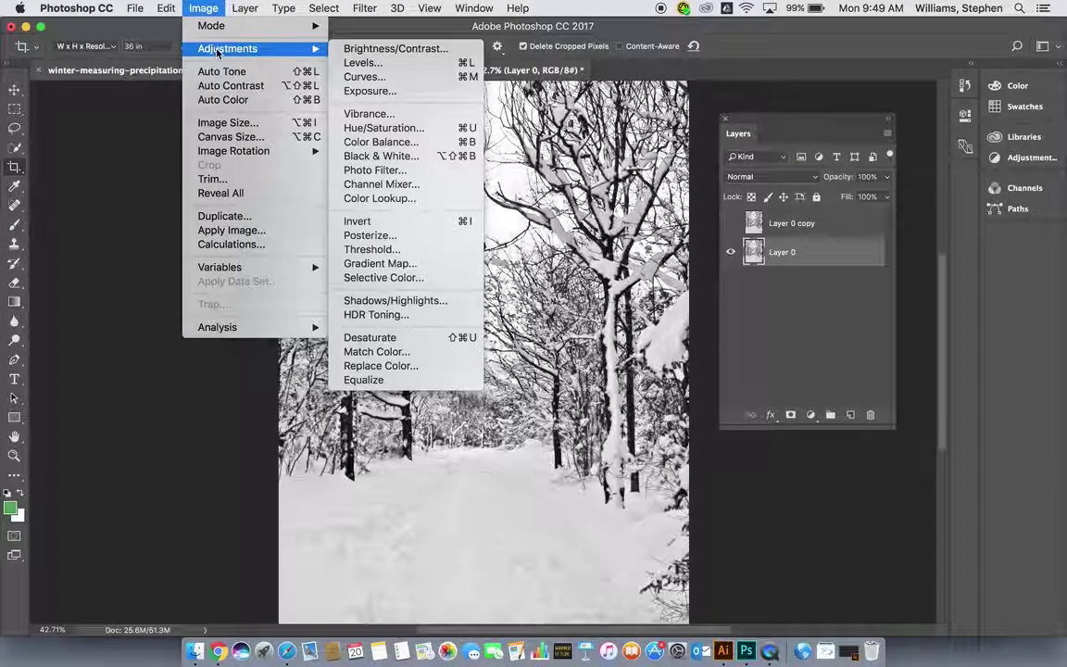
click(409, 128)
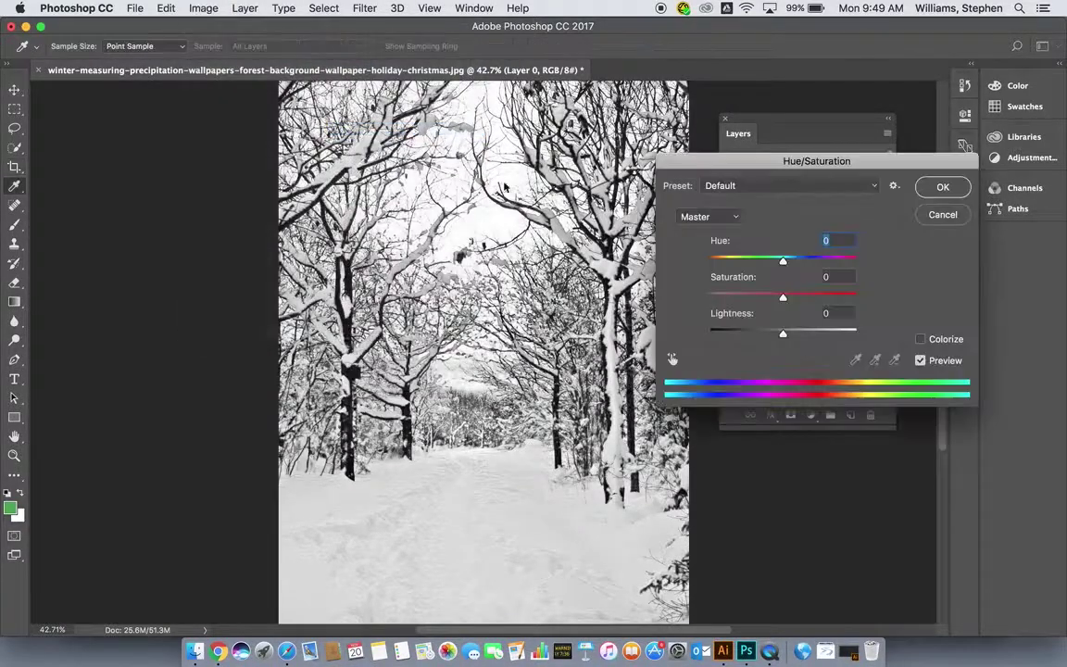
click(922, 340)
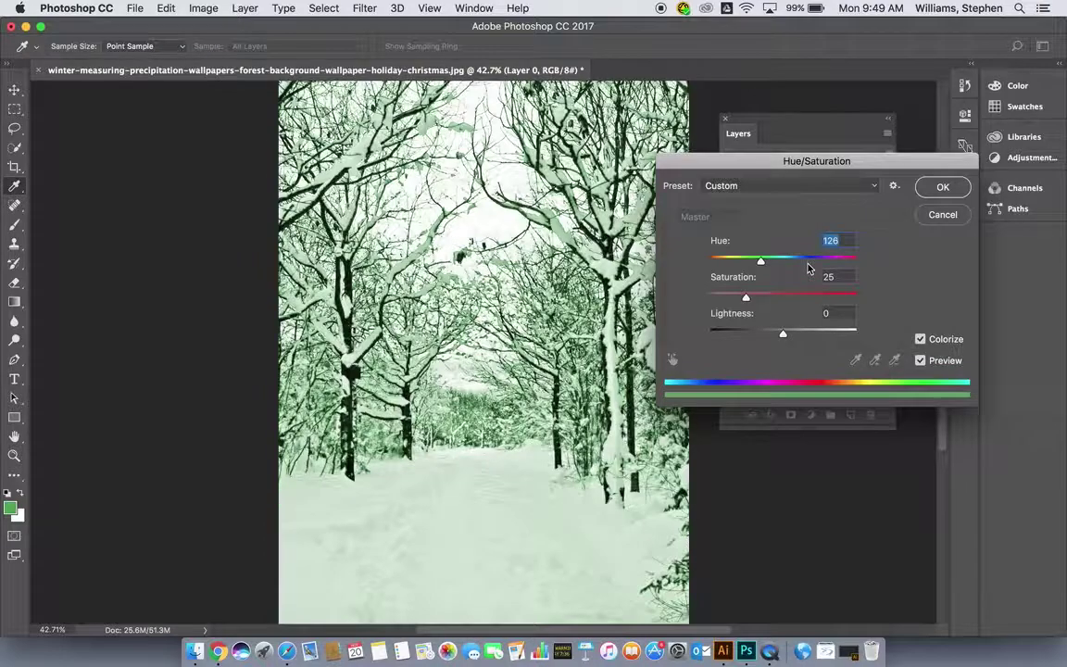
click(812, 262)
mouse_move(813, 265)
mouse_down()
mouse_move(826, 263)
mouse_move(813, 262)
mouse_up()
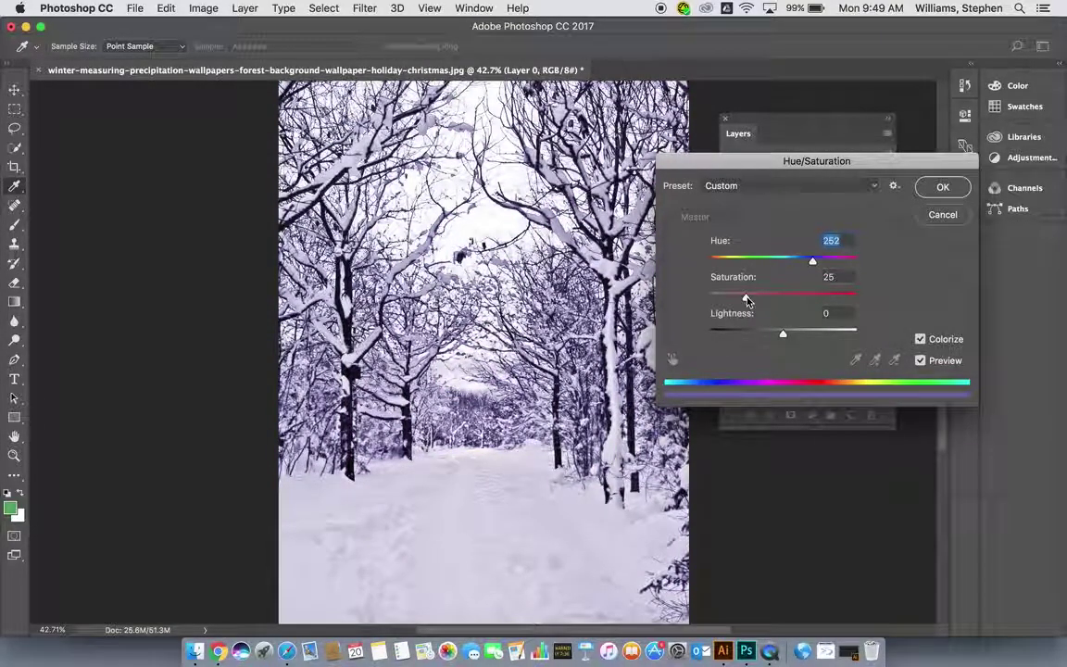
mouse_move(784, 335)
mouse_down()
mouse_move(796, 335)
mouse_move(755, 340)
mouse_move(783, 341)
mouse_up()
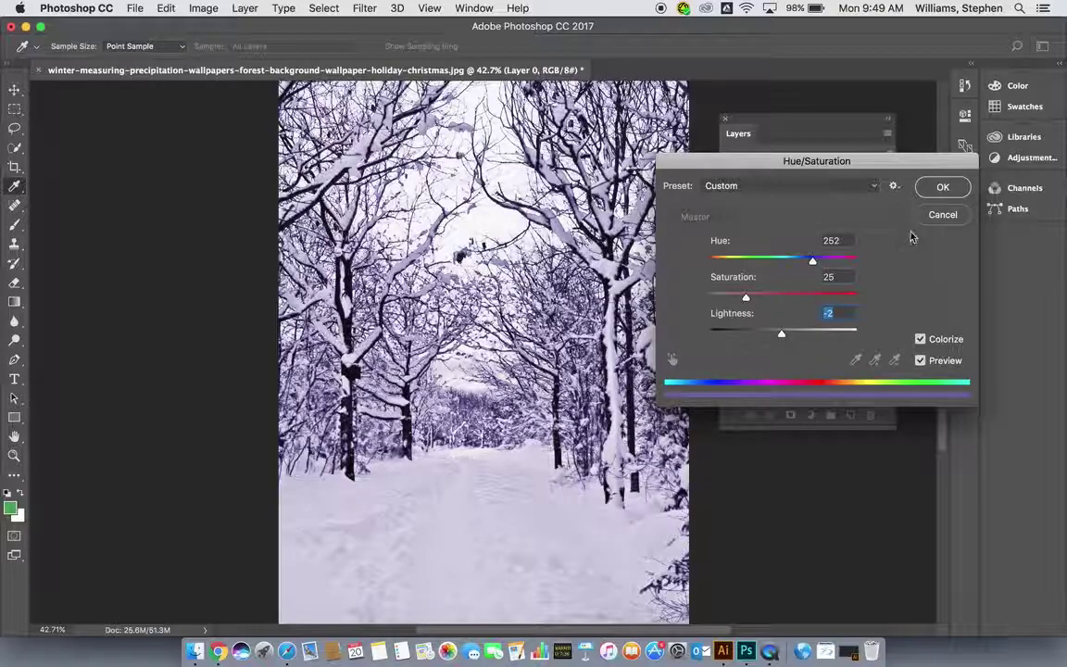
click(944, 188)
key(c)
Step: Make Layer 0 copy visible again and add a layer mask to it
click(731, 223)
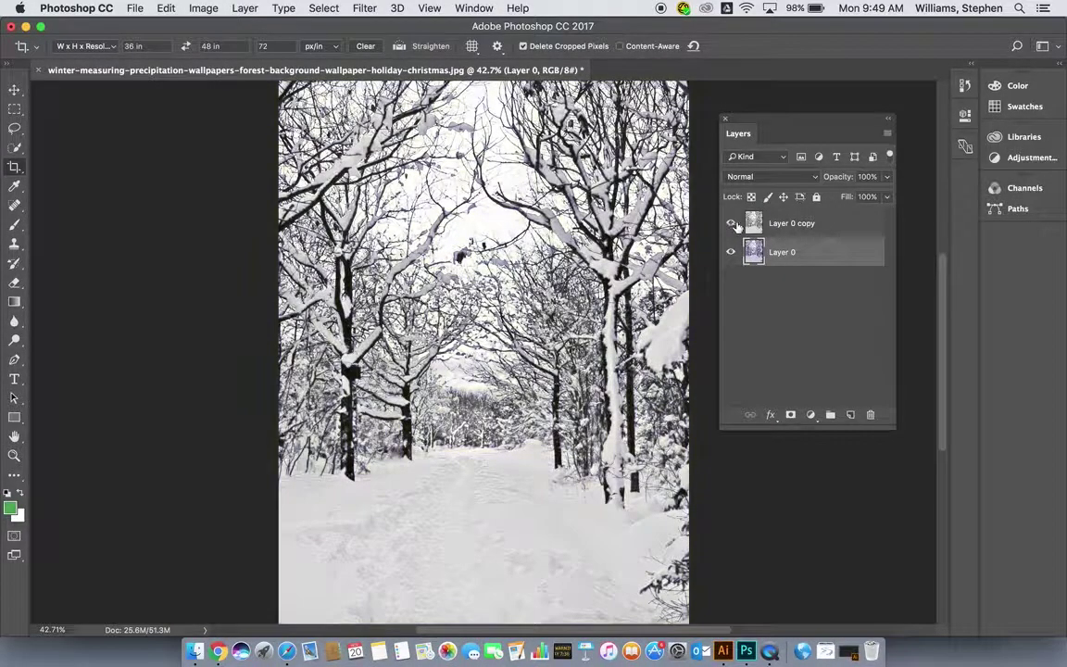
click(787, 224)
click(776, 304)
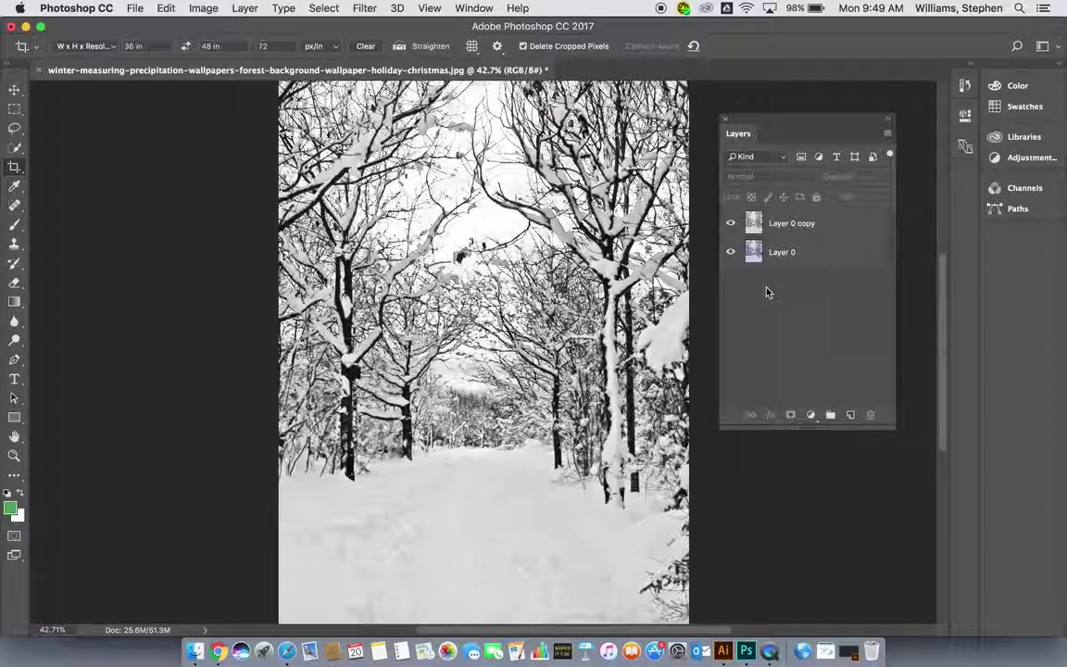
click(805, 227)
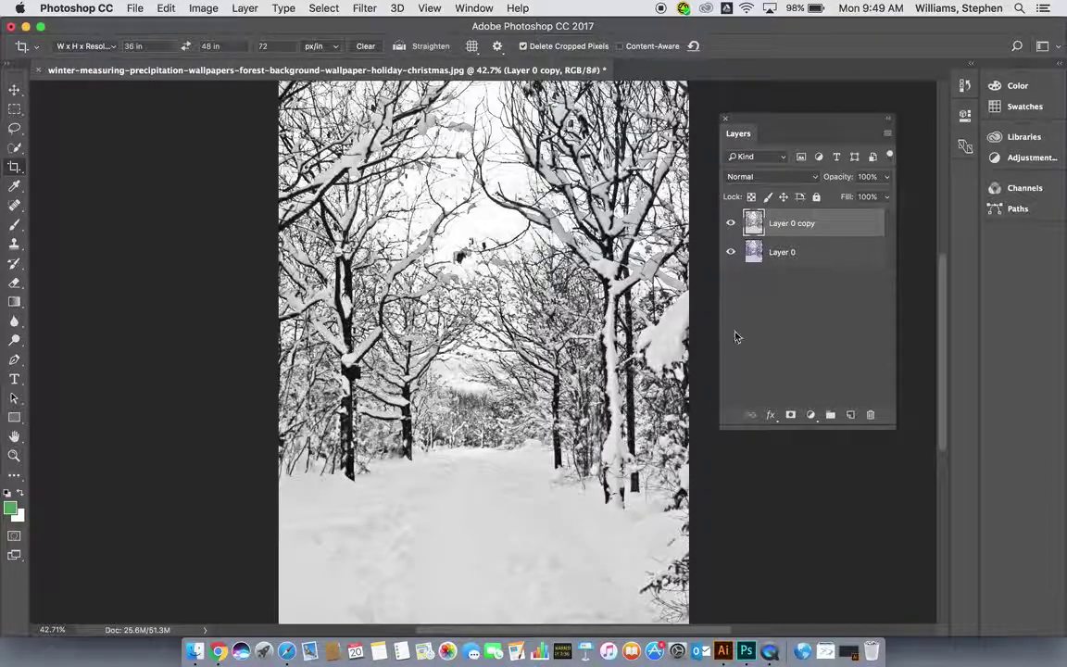
click(791, 415)
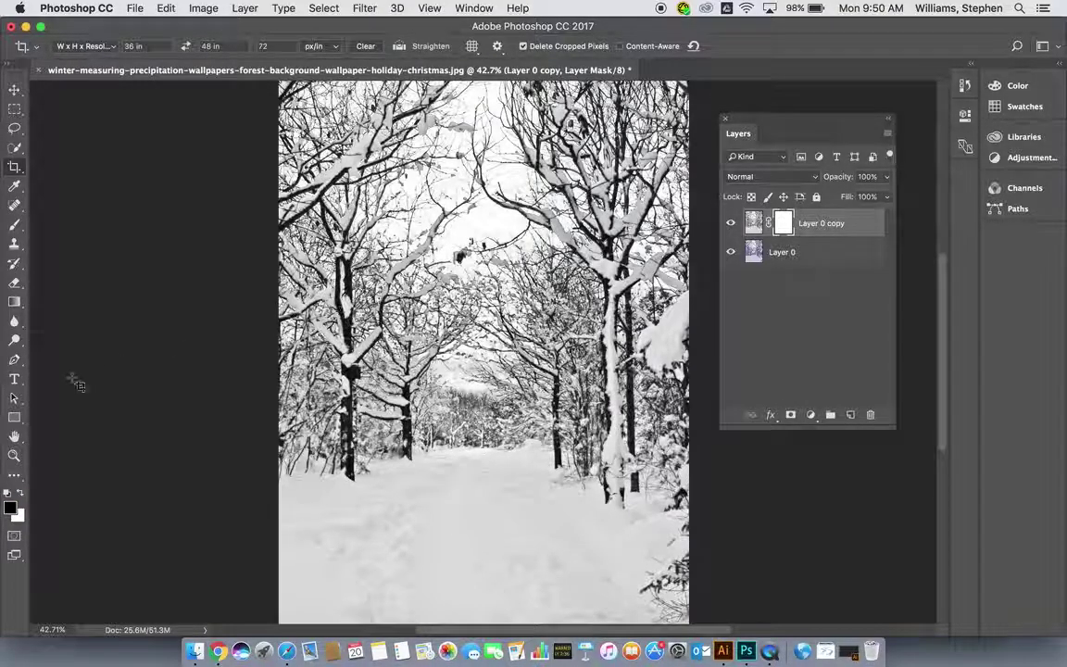
Step: Take the Brush tool at 250 px and set its hardness to 88%
click(15, 226)
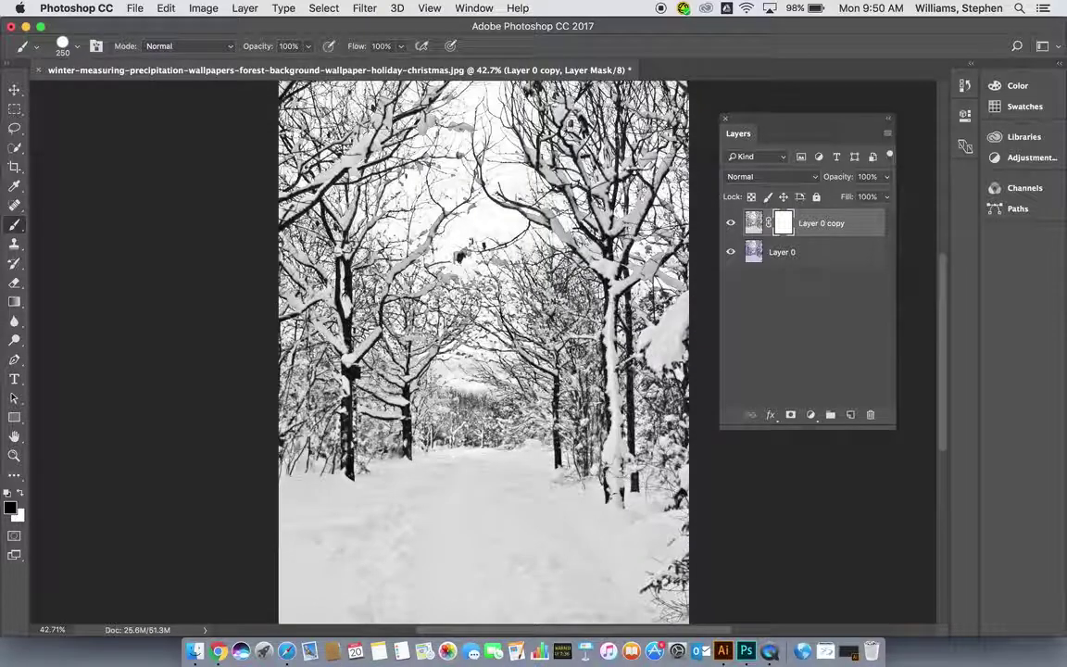
click(76, 47)
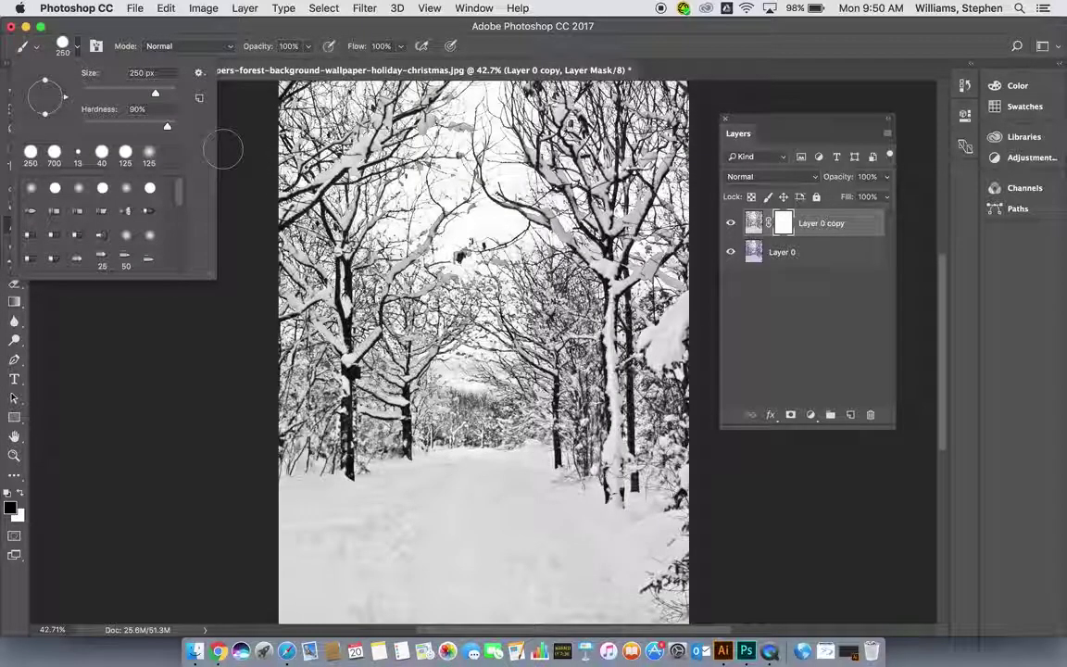
mouse_move(168, 132)
mouse_down()
mouse_move(184, 132)
mouse_move(168, 130)
mouse_up()
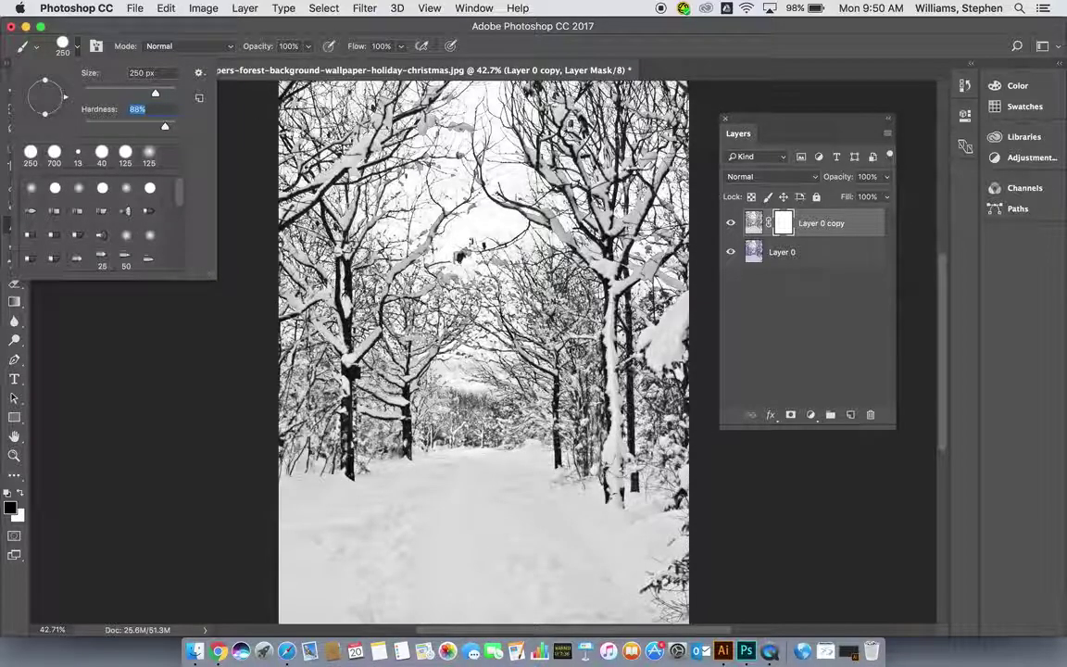
key(Return)
Step: Paint black strokes on the Layer 0 copy mask across the central trees and path, toggling Layer 0's visibility to check the cut-out
drag(384, 295, 389, 417)
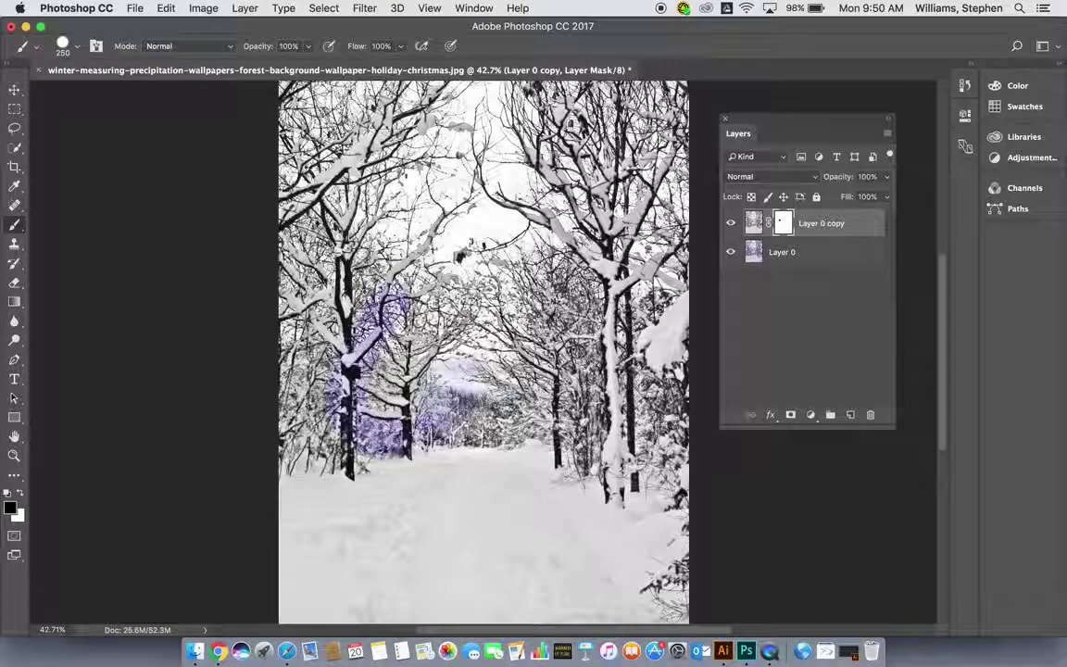
mouse_move(389, 463)
mouse_down()
mouse_move(445, 491)
mouse_move(537, 453)
mouse_up()
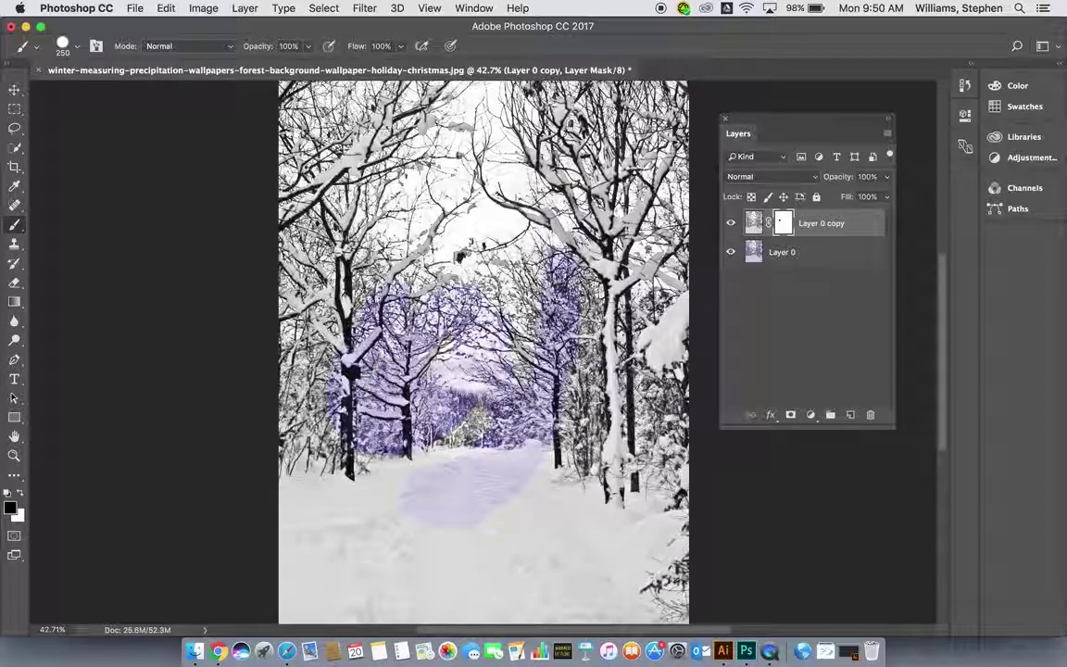
drag(532, 208, 565, 445)
click(731, 252)
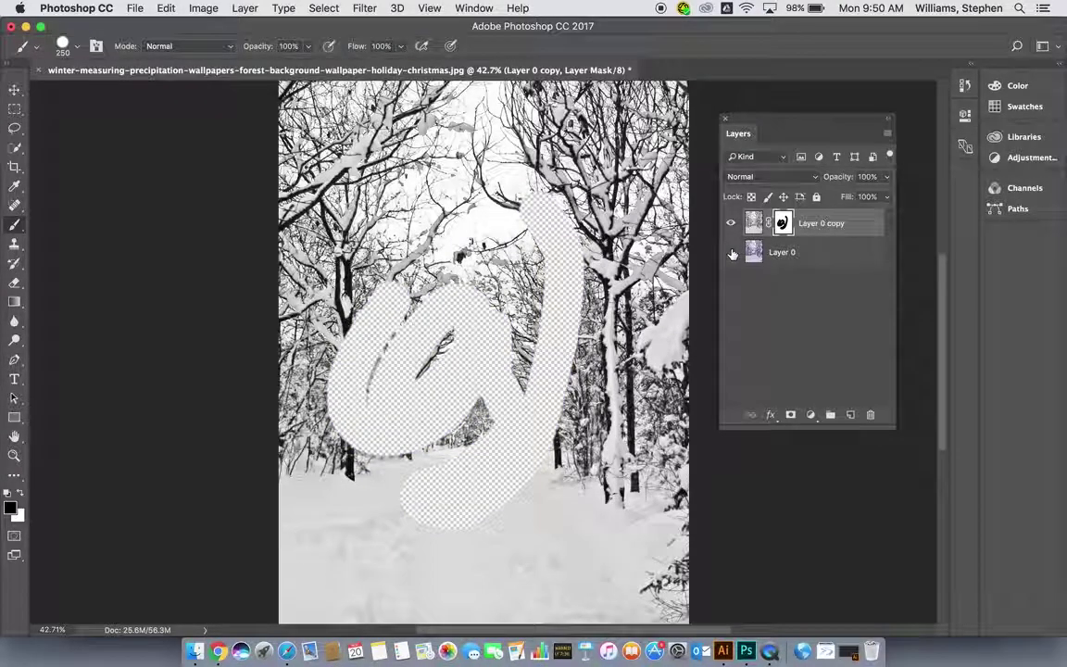
click(731, 252)
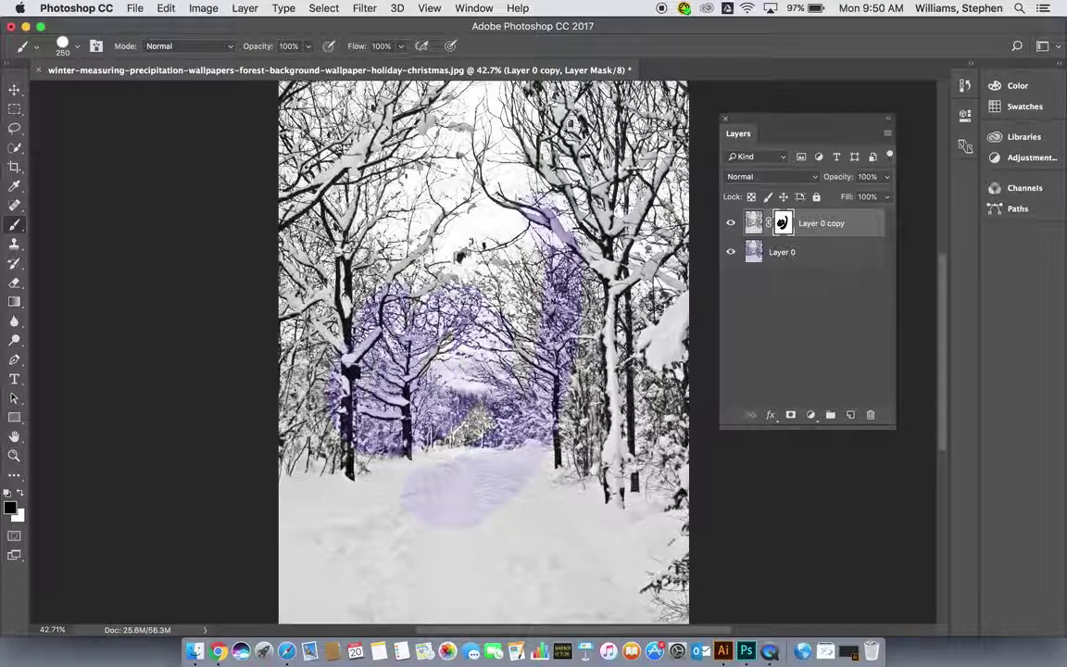
Step: Paint white on the Layer 0 copy mask over the purple path and central trees to bring back the black-and-white picture
click(20, 496)
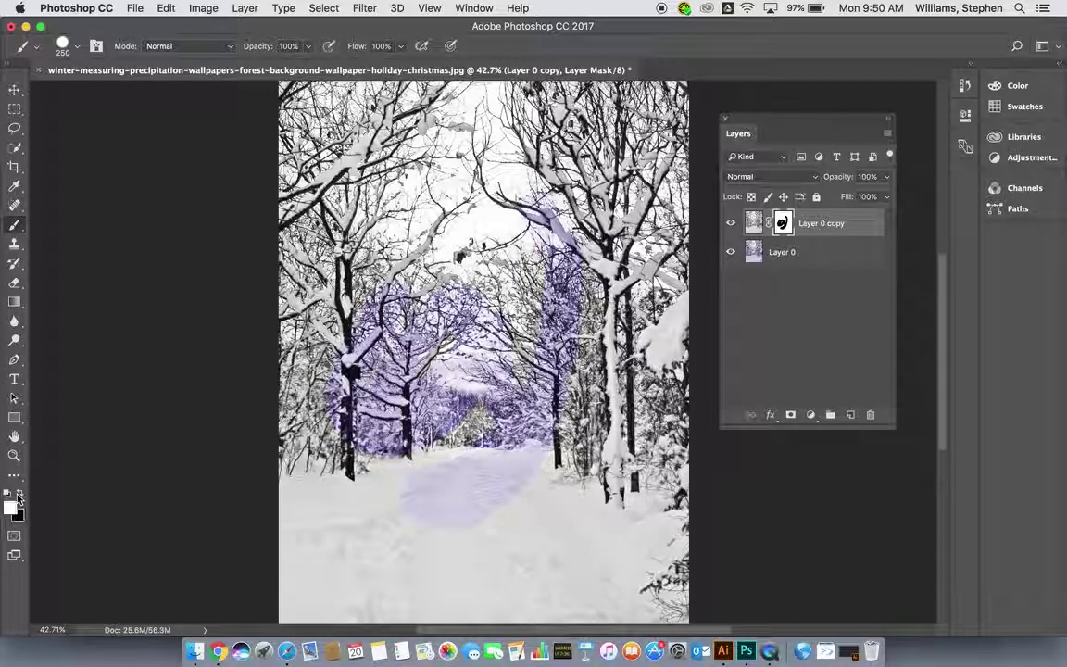
mouse_move(524, 503)
mouse_down()
mouse_move(413, 498)
mouse_move(389, 404)
mouse_up()
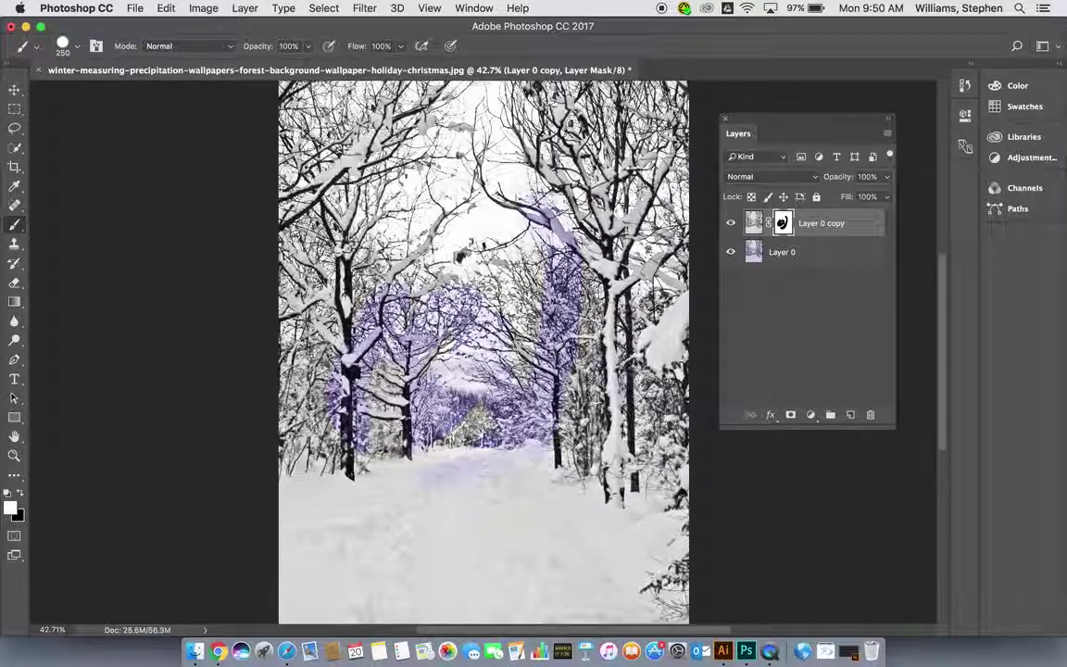
mouse_move(387, 394)
mouse_down()
mouse_move(360, 384)
mouse_move(347, 434)
mouse_move(443, 429)
mouse_up()
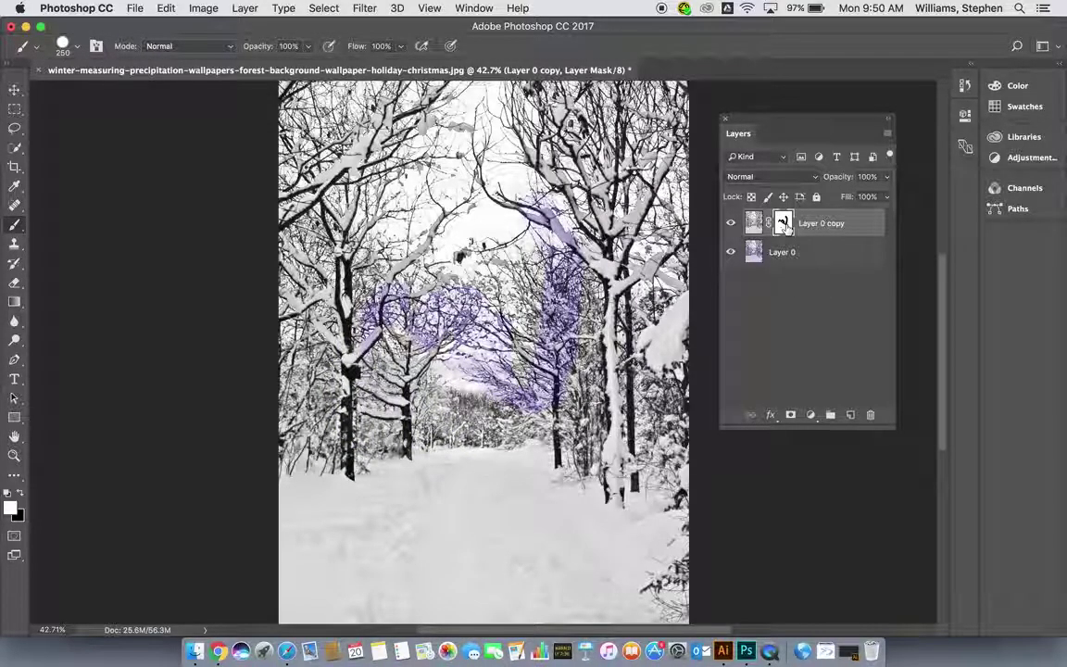
click(731, 252)
click(730, 252)
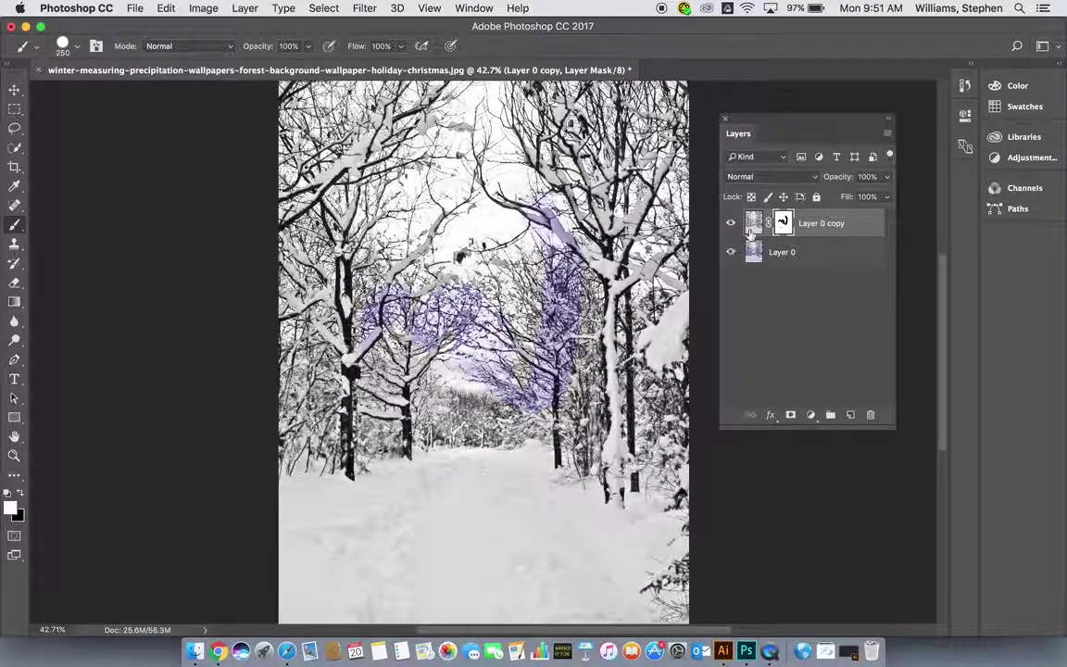
click(546, 221)
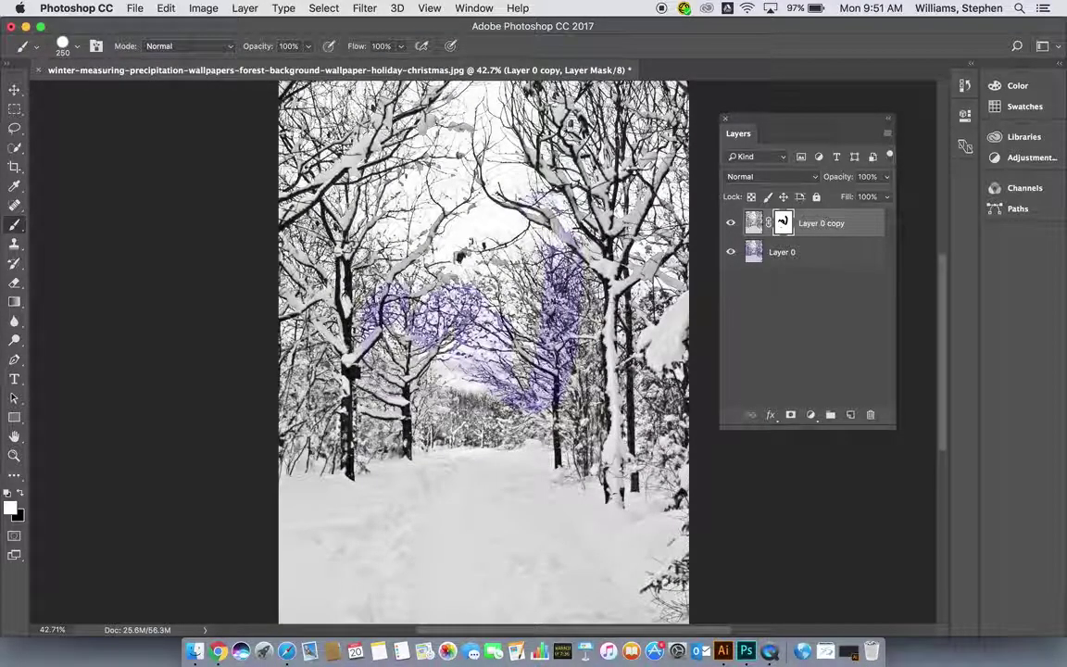
drag(547, 238, 552, 343)
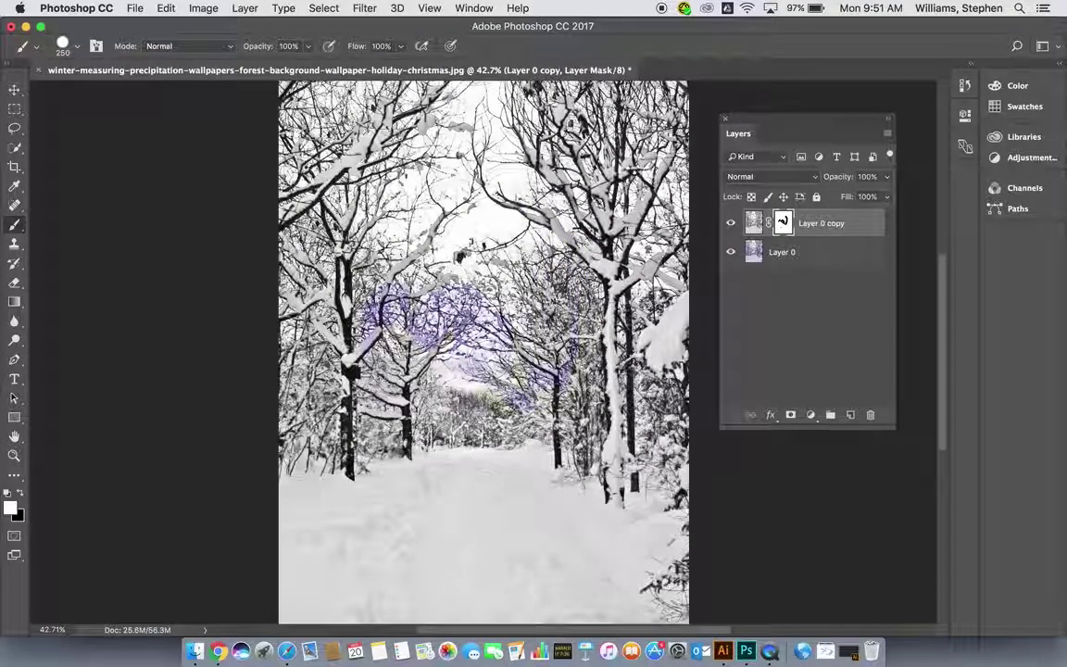
click(442, 321)
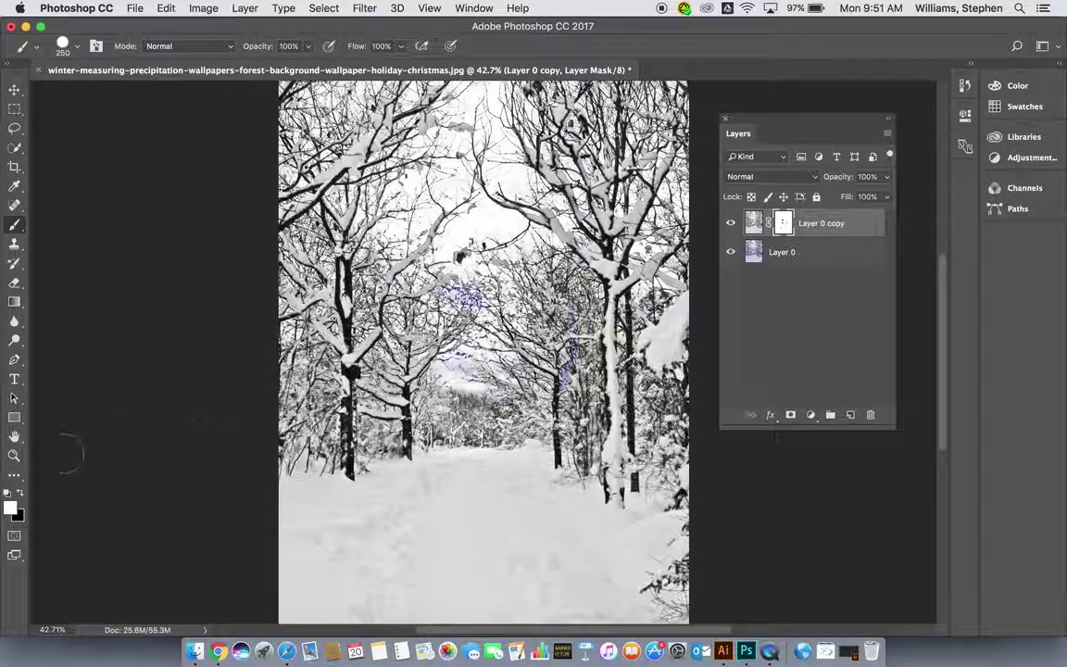
Step: Paint black on the mask over the background tree line, the bushes beside the path and patches of upper branches to reveal the purple tint
click(21, 498)
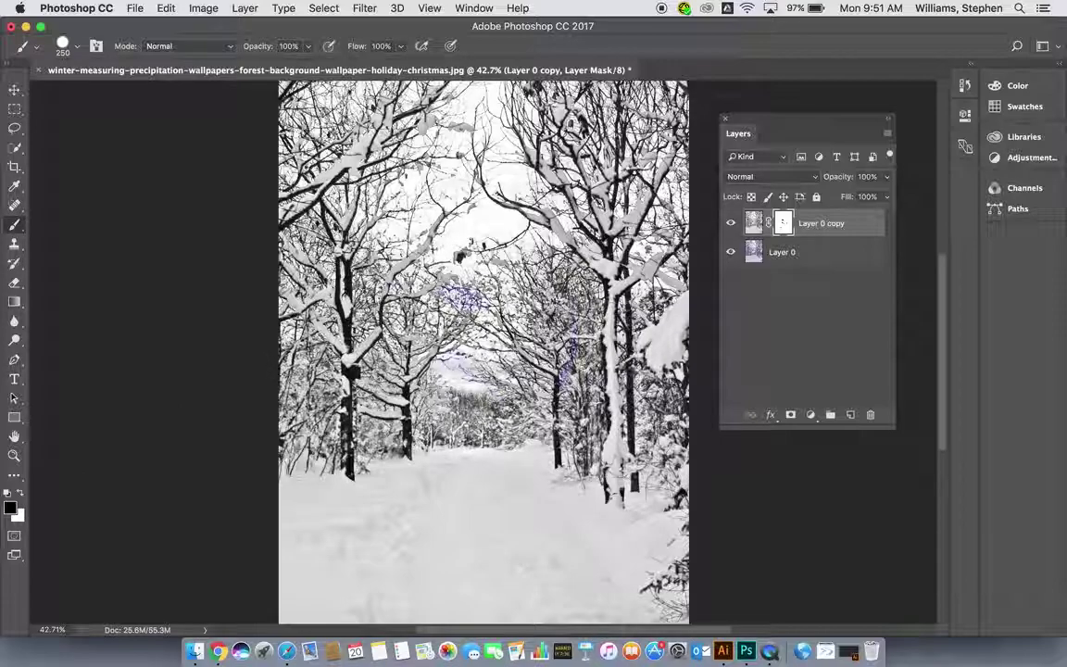
drag(287, 430, 589, 426)
mouse_move(583, 375)
mouse_down()
mouse_move(569, 278)
mouse_move(555, 264)
mouse_move(548, 375)
mouse_move(504, 412)
mouse_move(445, 409)
mouse_up()
drag(393, 378, 378, 408)
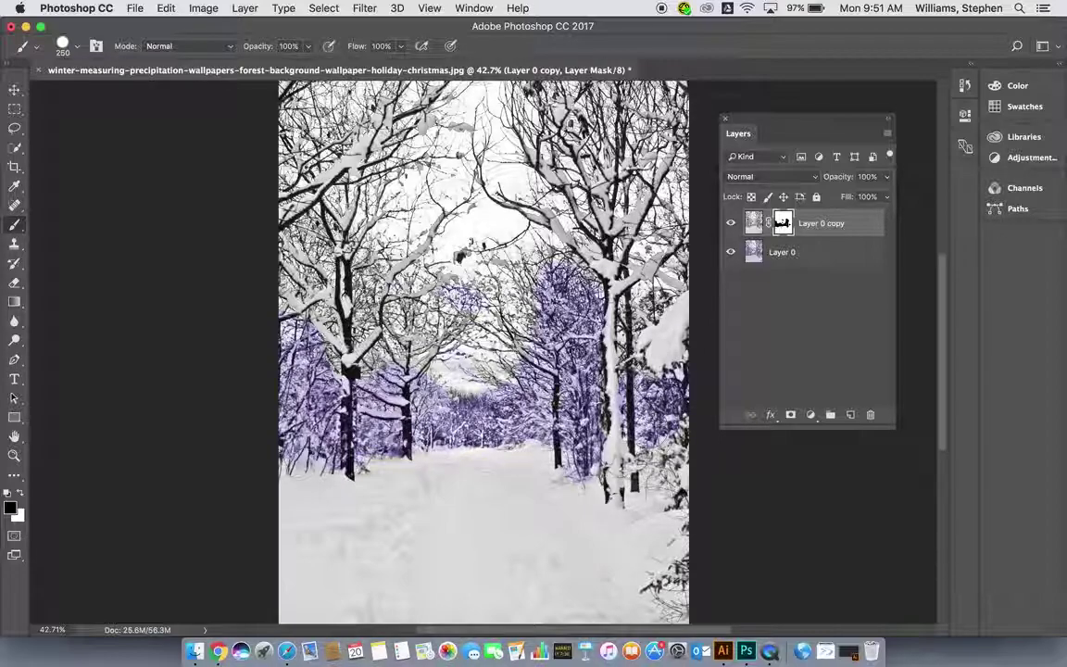
click(663, 478)
drag(681, 514, 667, 567)
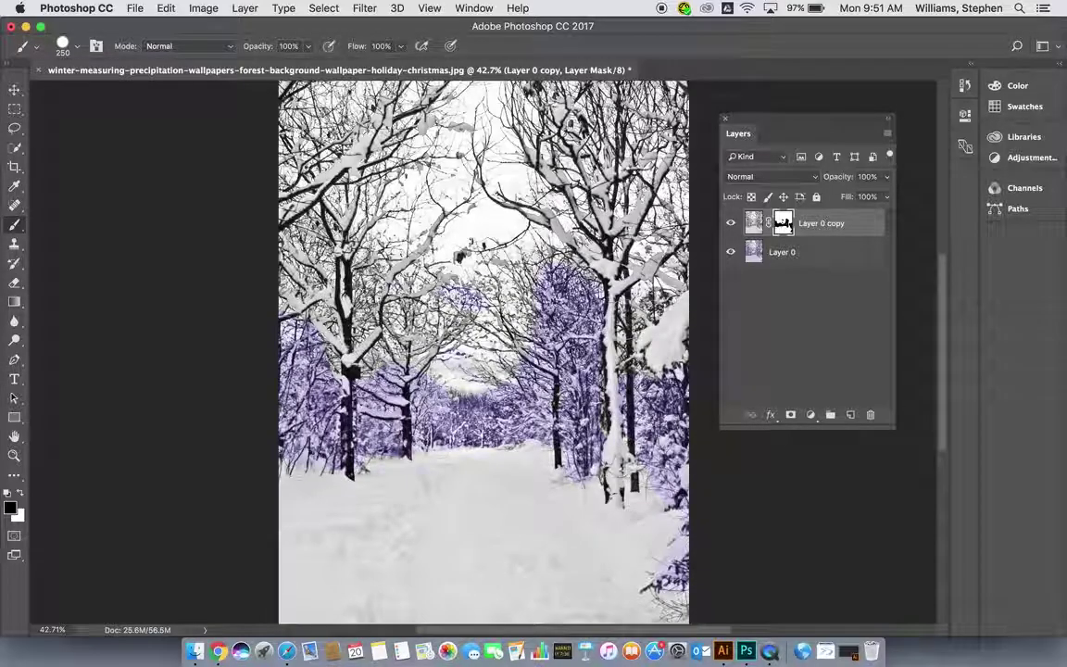
mouse_move(459, 301)
mouse_down()
mouse_move(402, 329)
mouse_move(306, 292)
mouse_move(286, 298)
mouse_move(296, 218)
mouse_up()
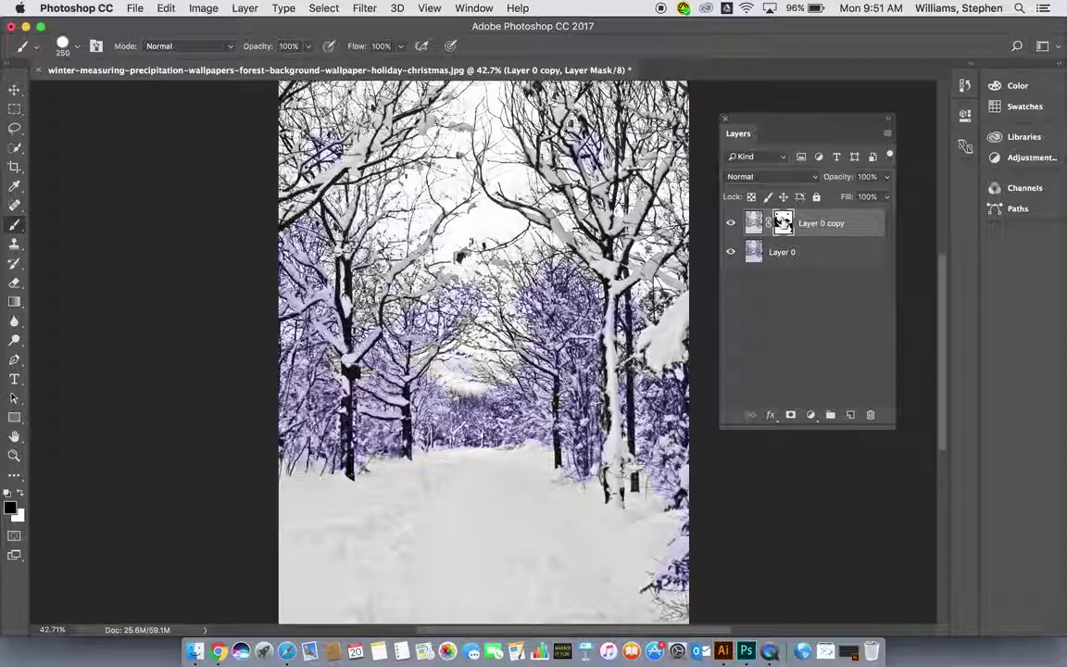
Step: Paint white on the mask with a 50 px brush along the left foreground tree's trunk and snowy branches to restore them to black and white
click(20, 495)
key(super+plus)
key(super+plus)
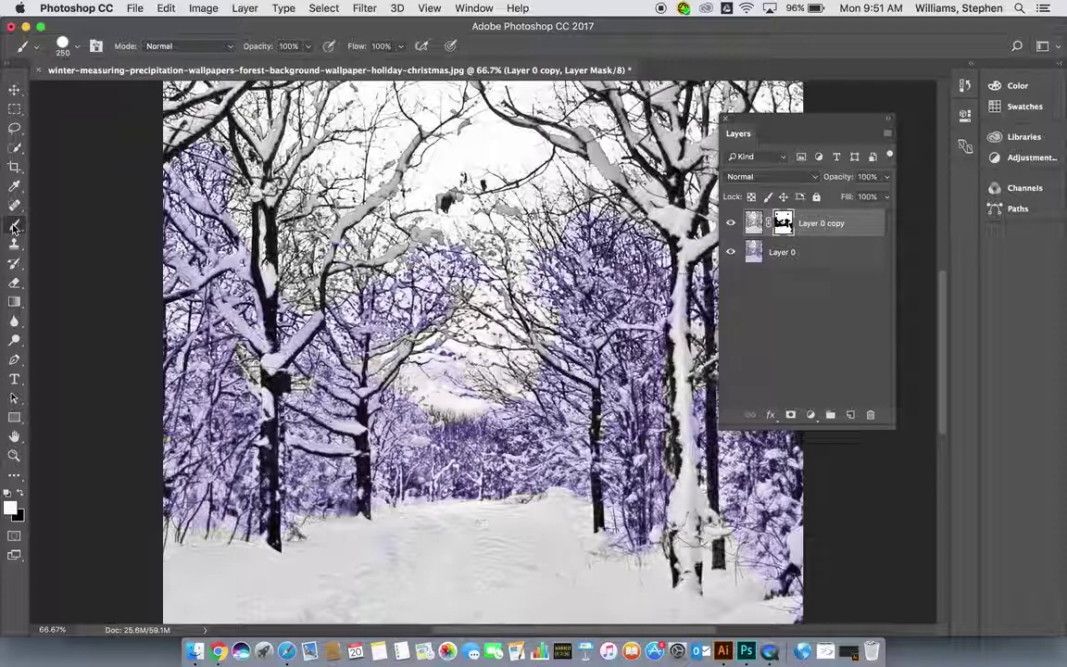
key(bracketright)
key(bracketleft)
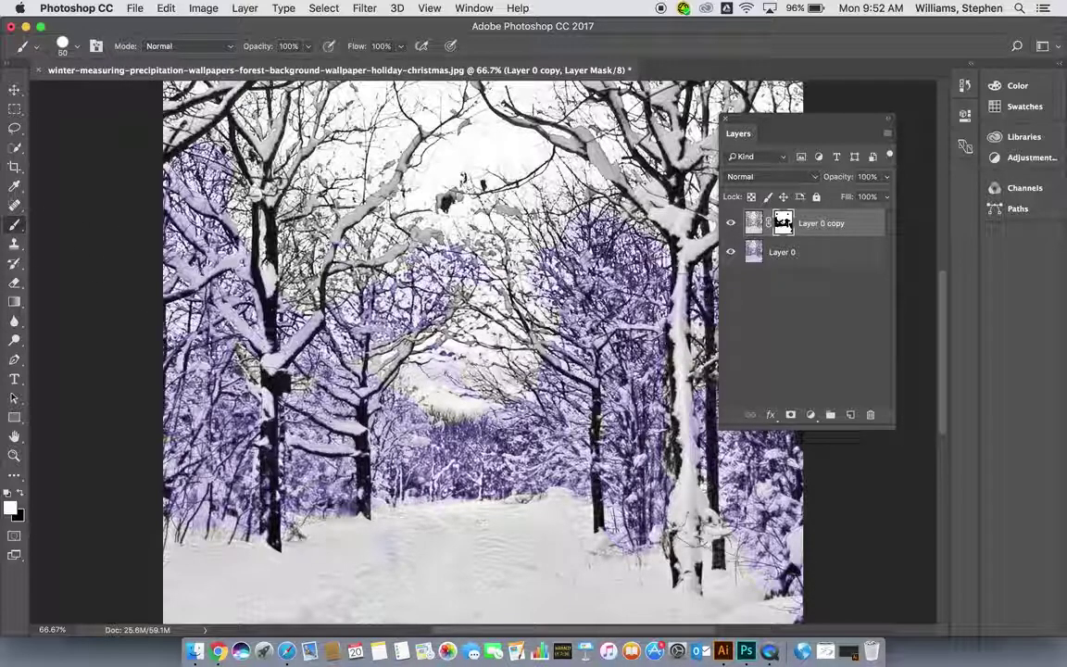
drag(320, 319, 302, 340)
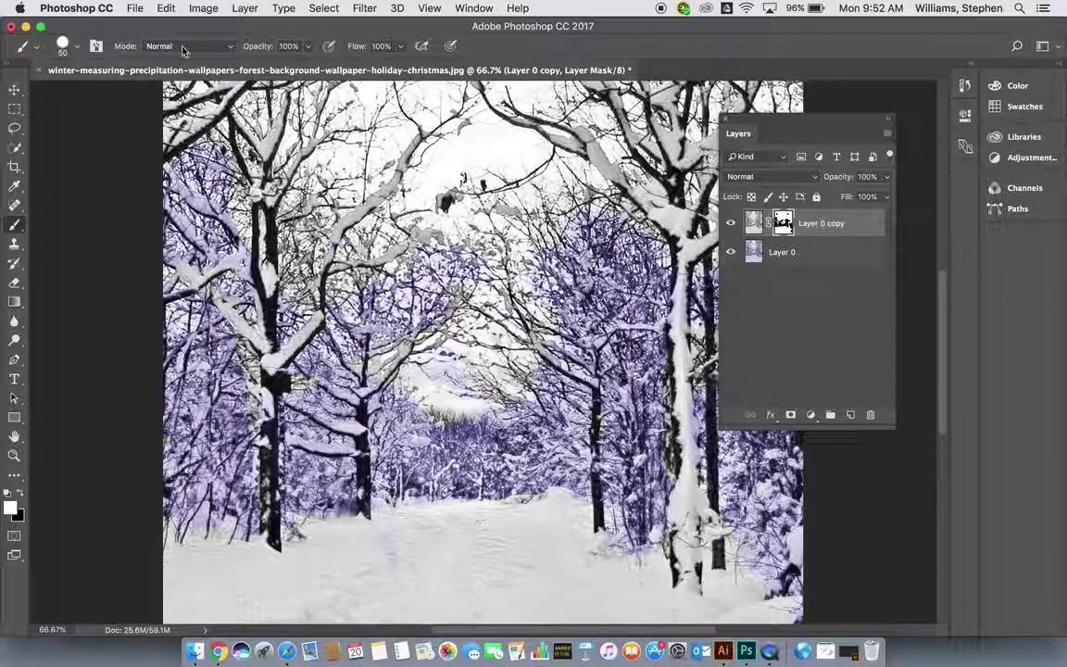
Step: Save the document with layers in Photoshop format in Documents, naming it holidaytrees, the author's surname and 112017, separated by underscores
click(137, 9)
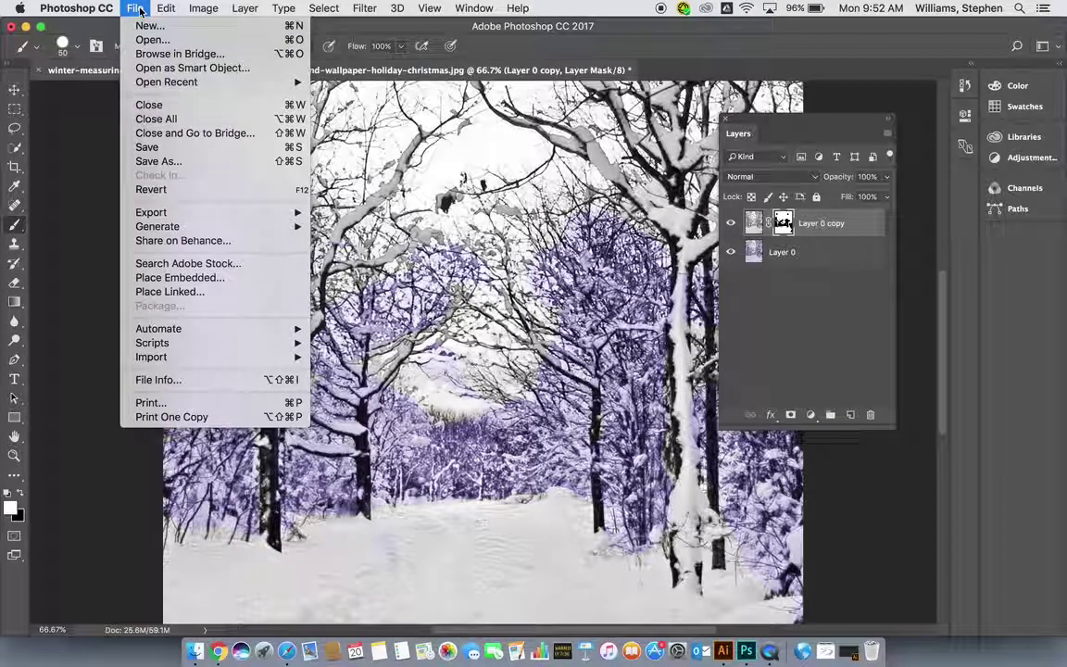
click(174, 148)
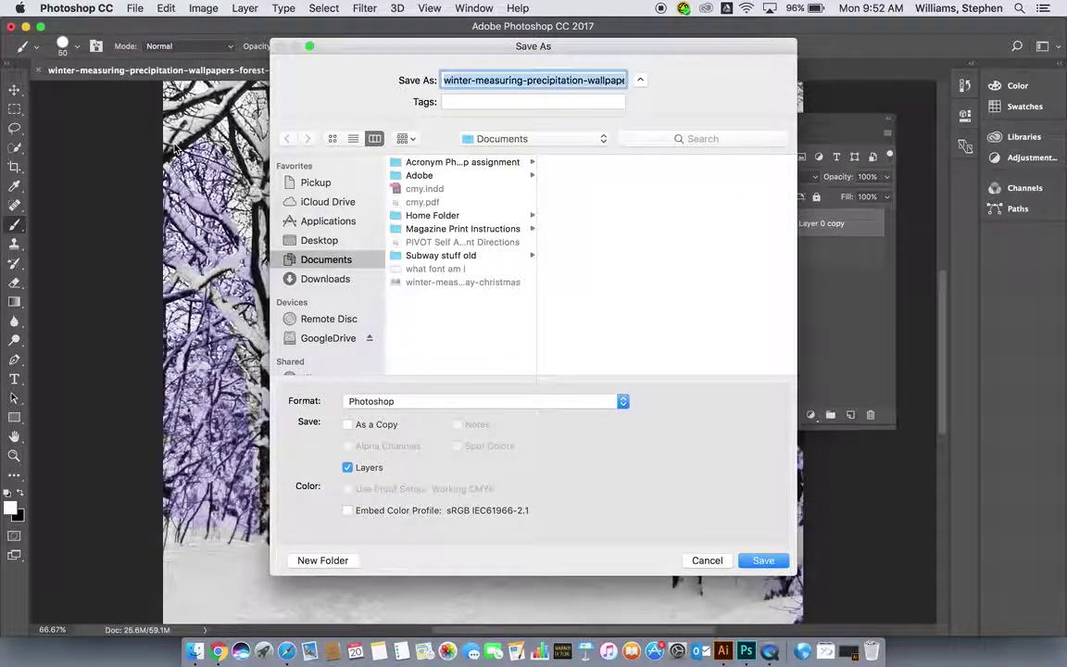
text(hol)
text(ida)
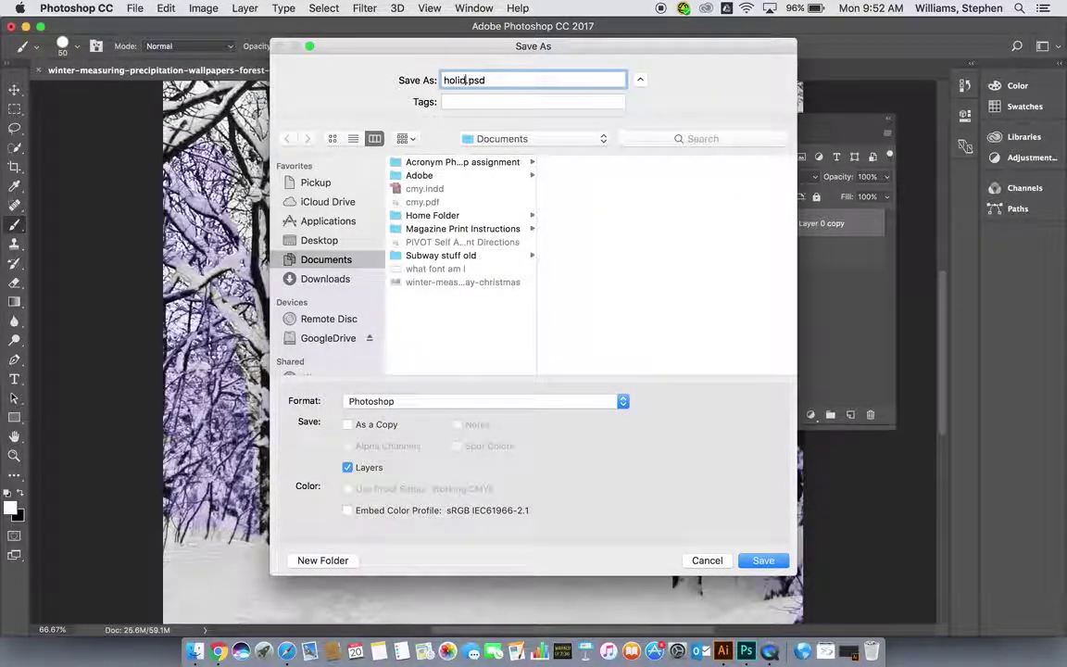
text(ytrees_williams)
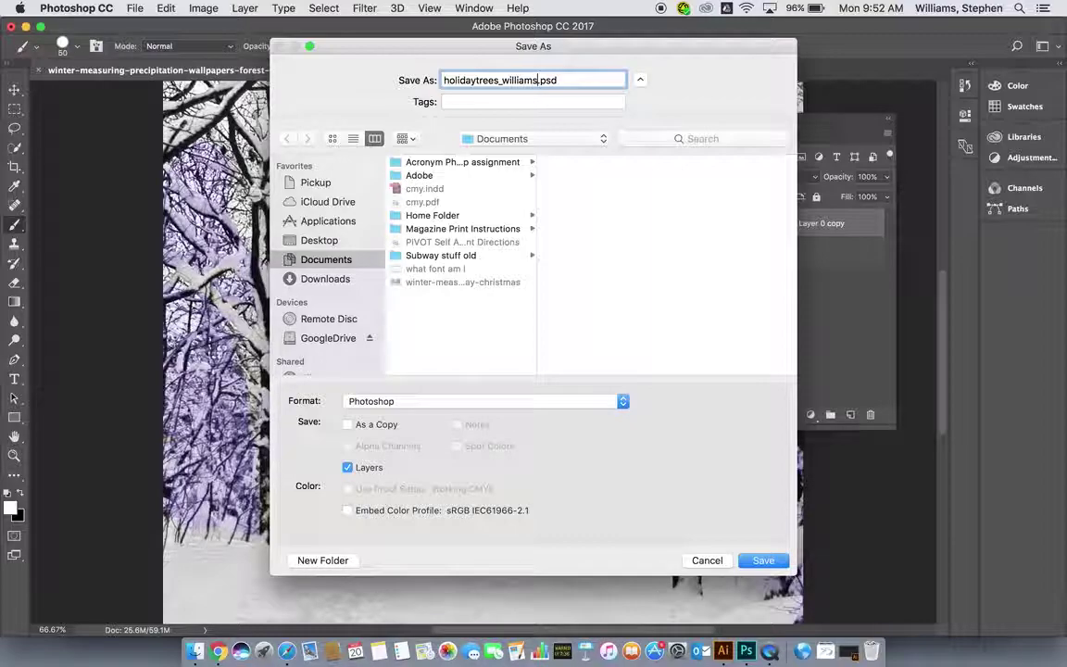
text(_112017)
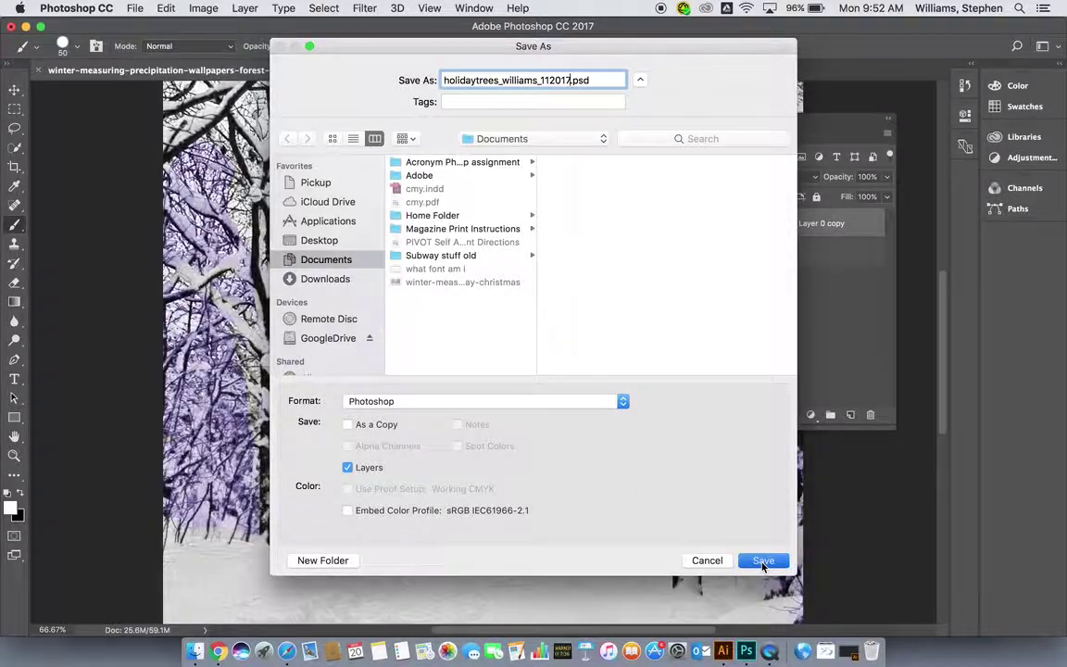
click(764, 561)
click(715, 265)
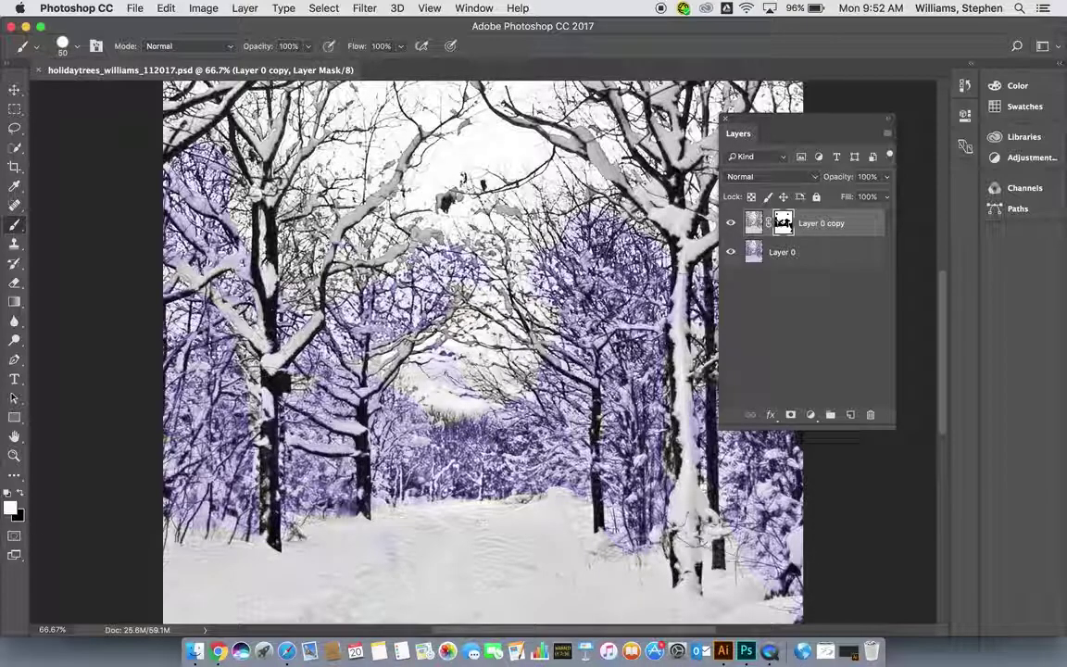
Step: Set up saving a copy of the document in Photoshop PDF format with layers excluded
click(132, 10)
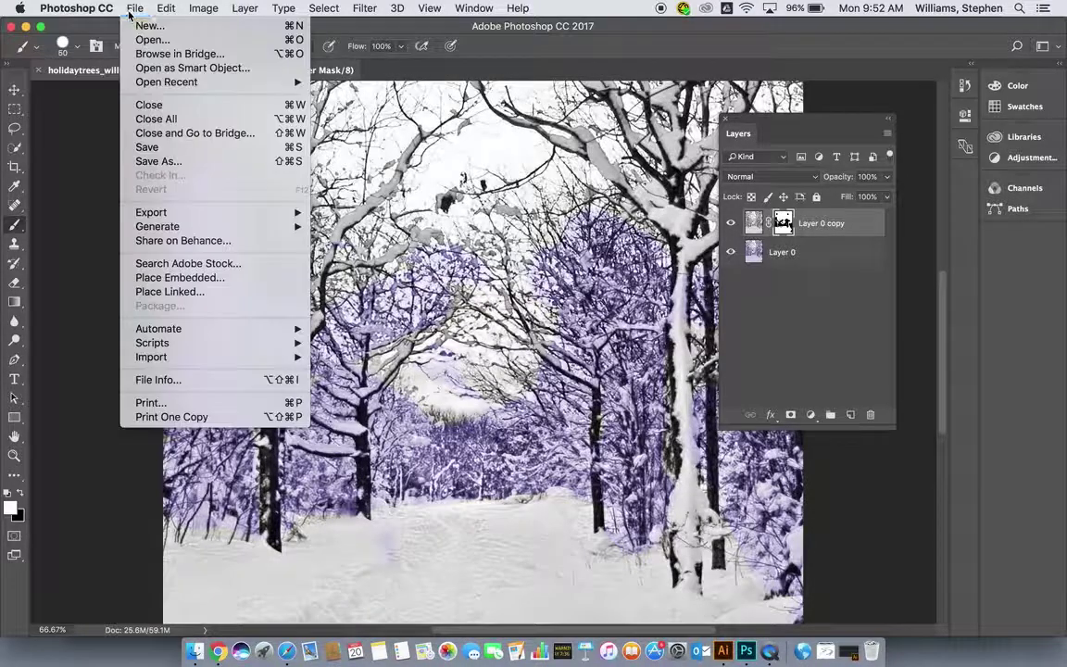
click(184, 163)
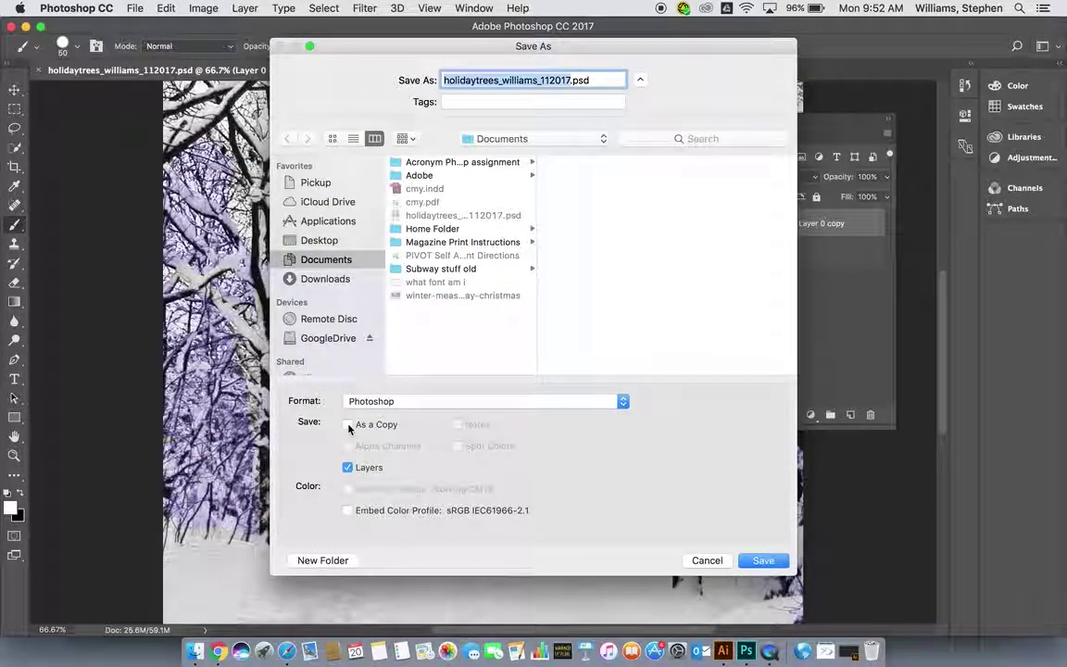
click(405, 400)
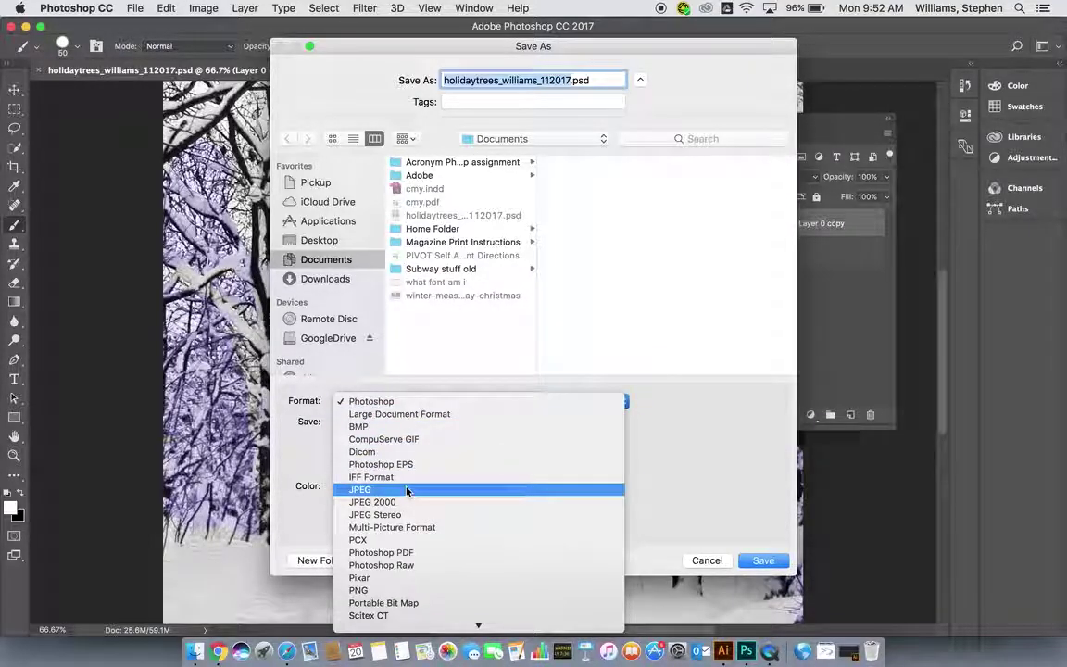
click(405, 553)
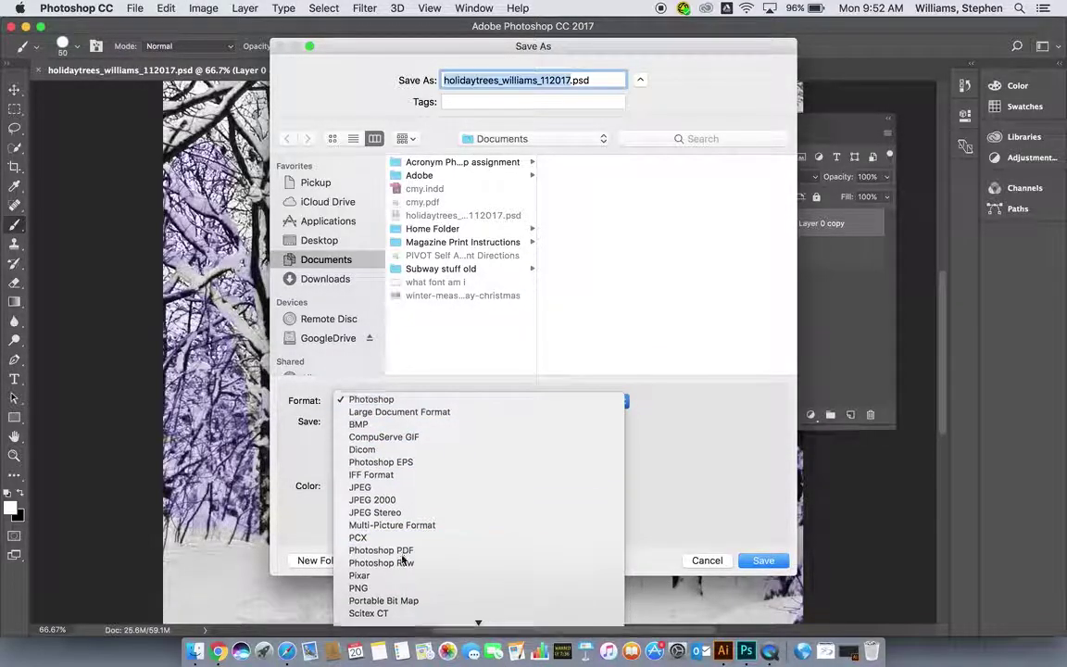
click(348, 424)
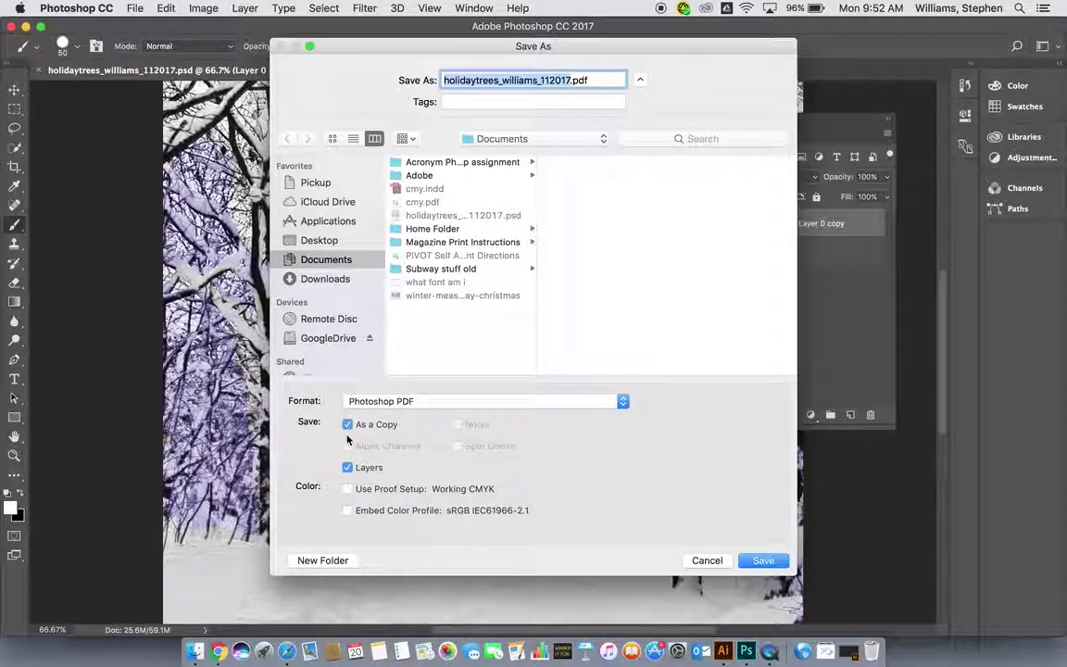
click(347, 467)
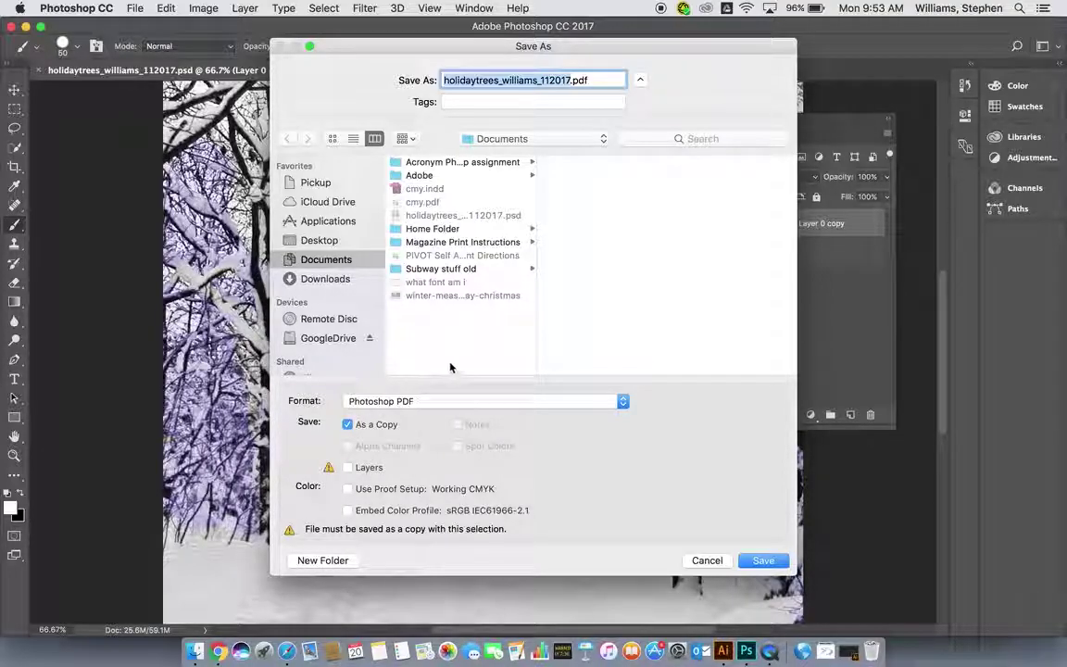
click(400, 403)
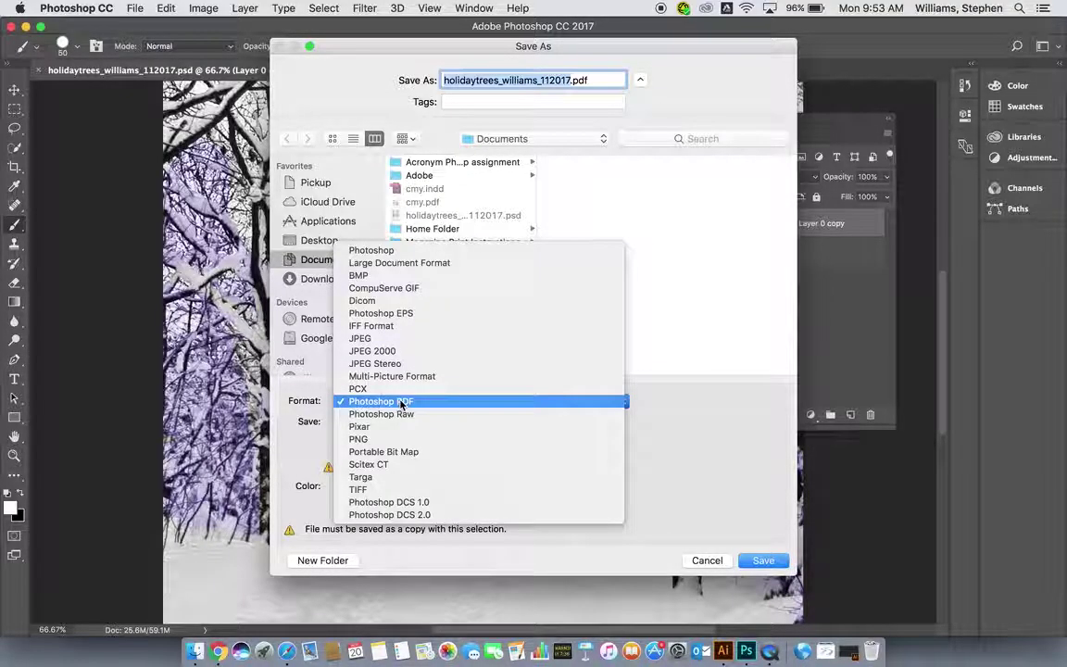
click(393, 404)
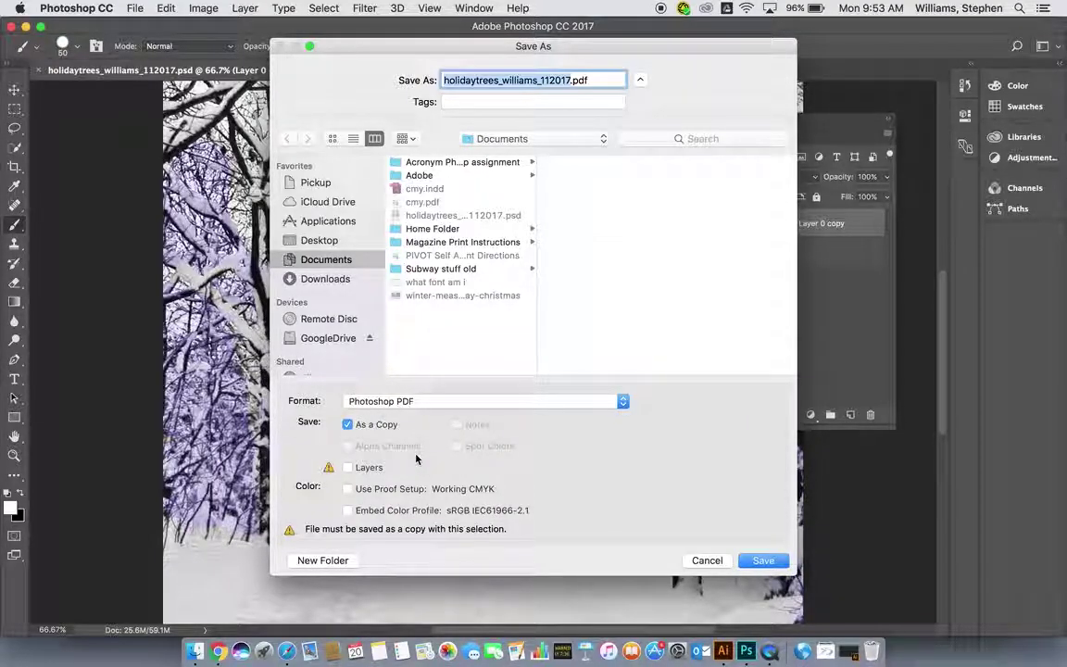
Step: Capture a screenshot of the Save As dialog and proceed with saving the PDF copy to Documents
key(super+shift+4)
drag(272, 39, 734, 530)
click(764, 560)
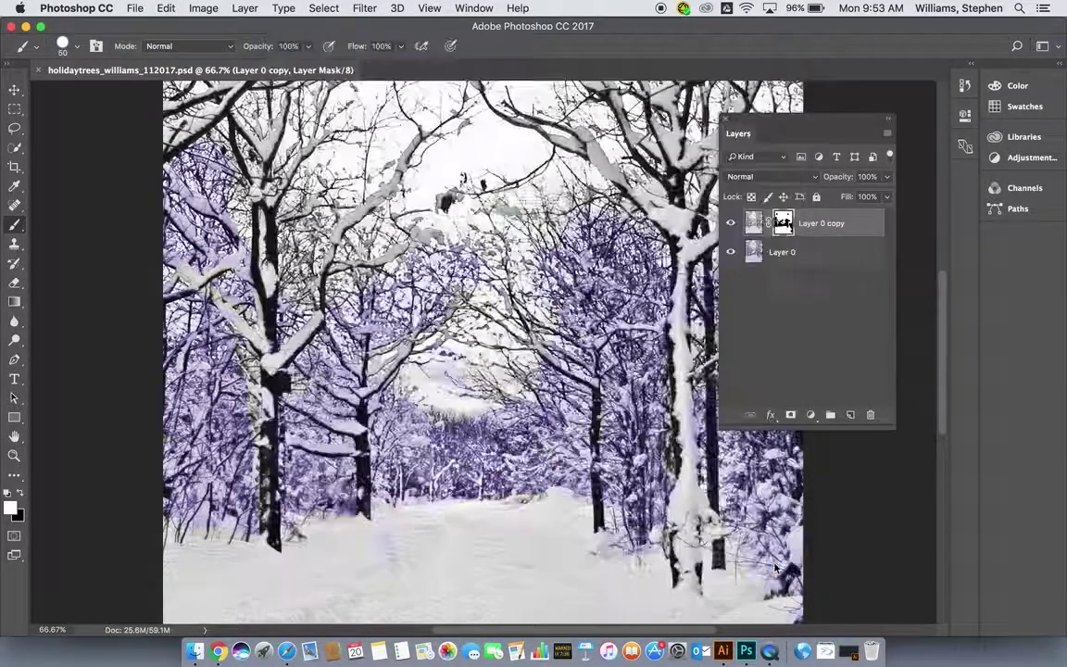
click(641, 249)
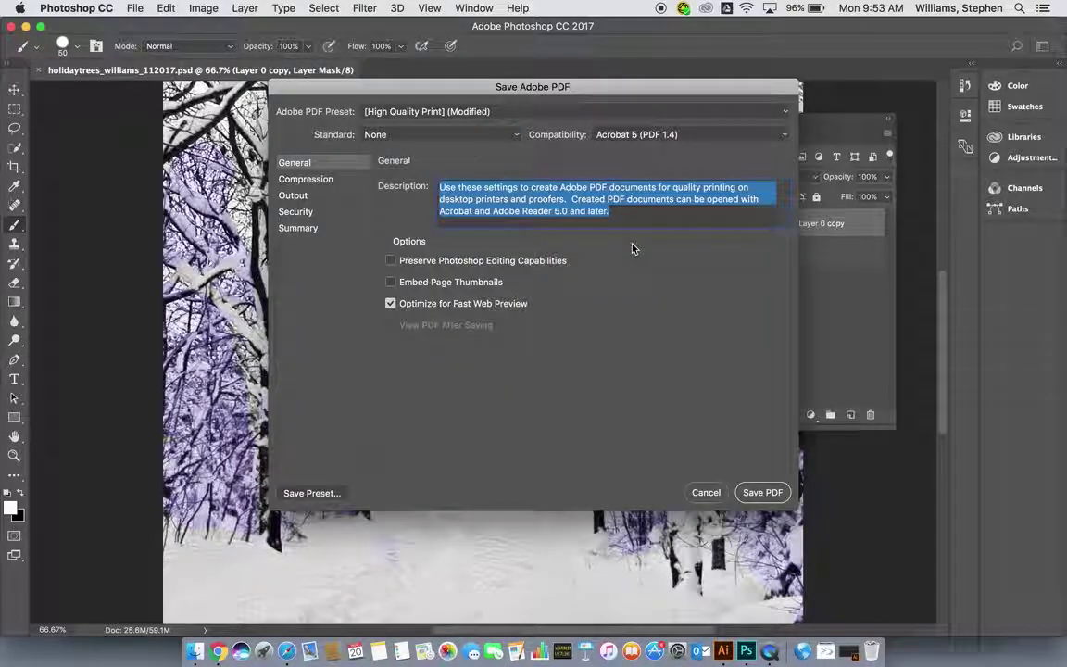
Step: Keep the [High Quality Print] (Modified) preset and save the PDF
click(429, 113)
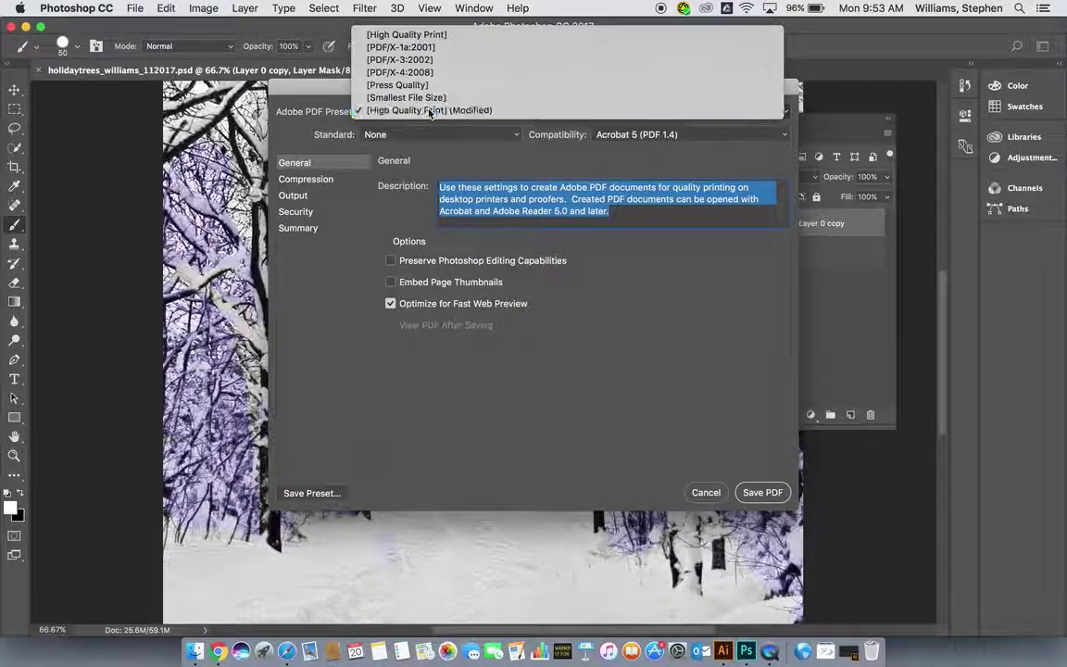
click(428, 108)
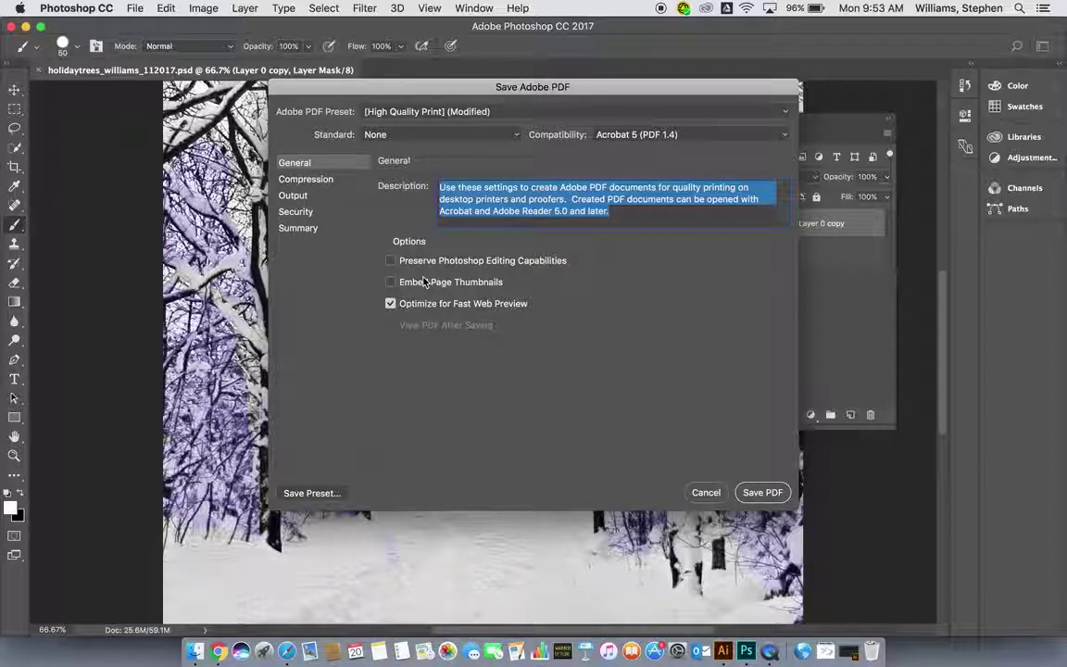
click(767, 493)
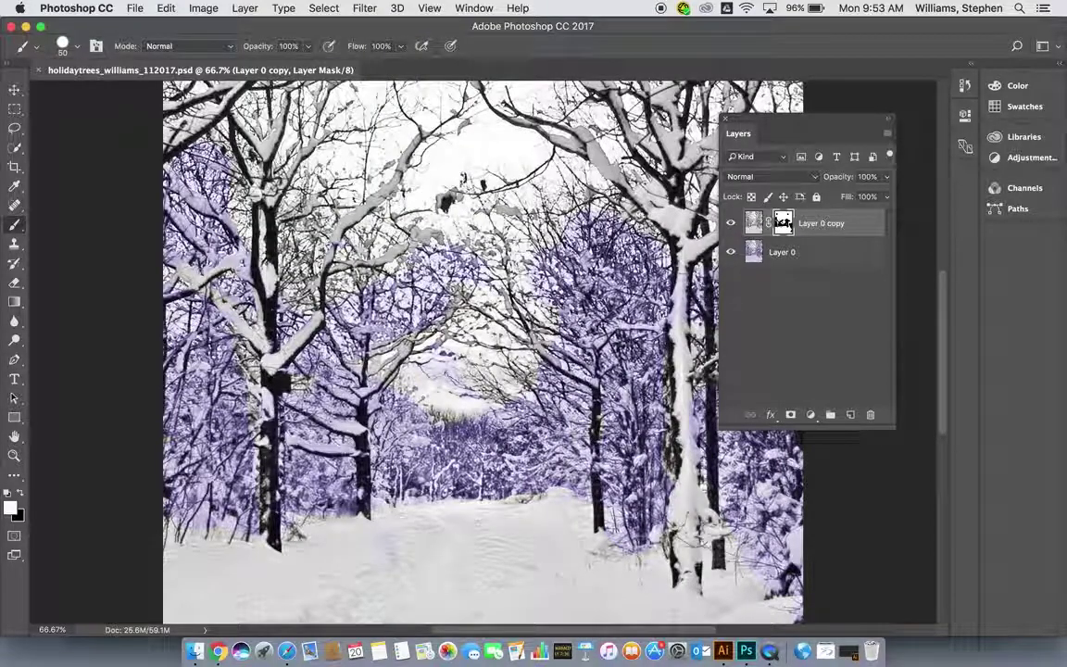